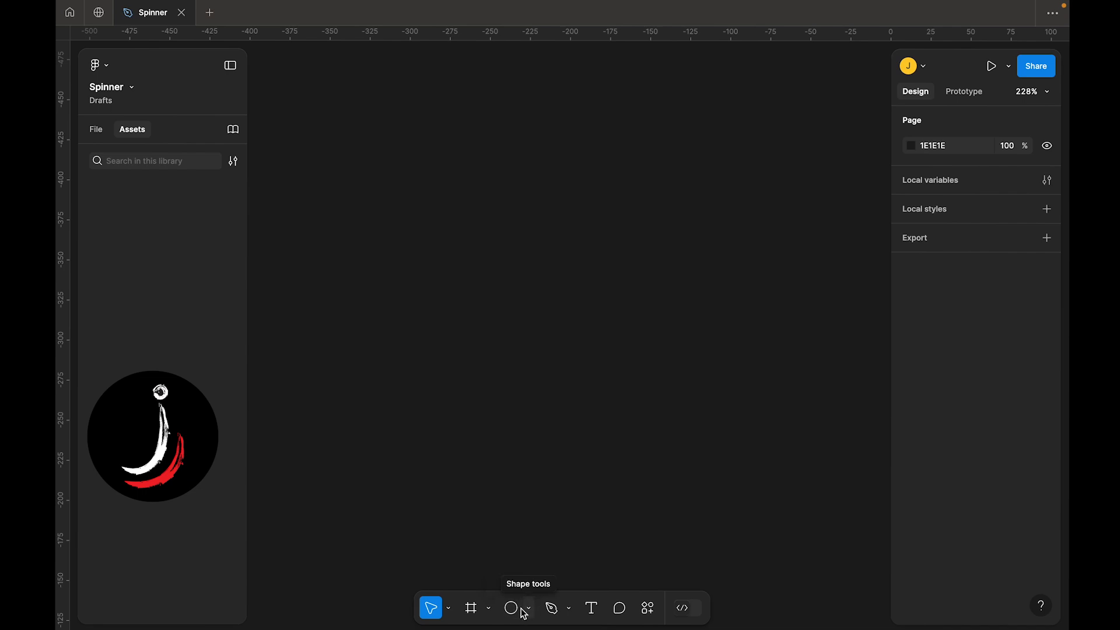
Draw a circle about 106 × 106 with the Ellipse tool
{"action": "left_click", "coordinate": [518, 611]}
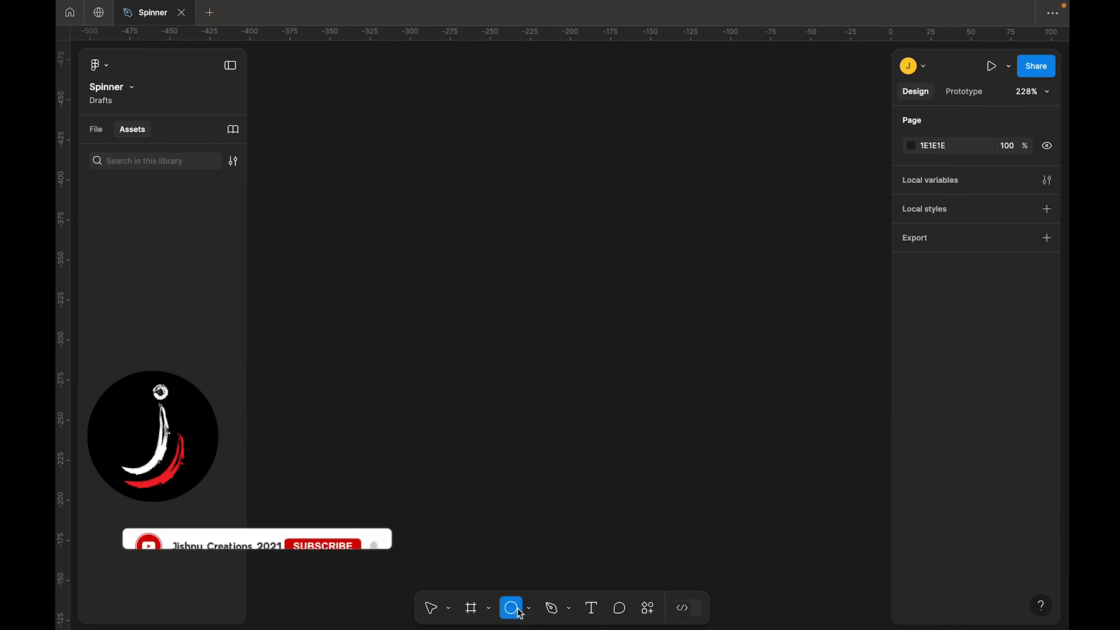
{"action": "left_click", "coordinate": [528, 609]}
{"action": "left_click", "coordinate": [539, 520]}
{"action": "left_click_drag", "start_coordinate": [337, 160], "coordinate": [413, 236]}
Resize the circle to a width and height of 160
{"action": "left_click", "coordinate": [933, 285]}
{"action": "type", "text": "1"}
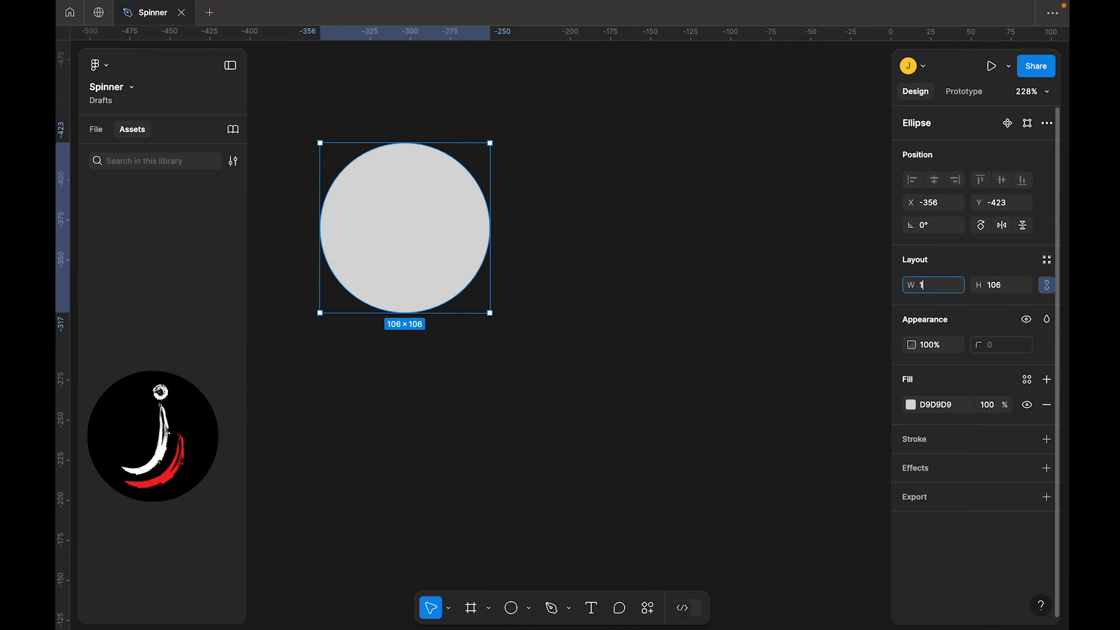
{"action": "type", "text": "60"}
{"action": "left_click", "coordinate": [1002, 285]}
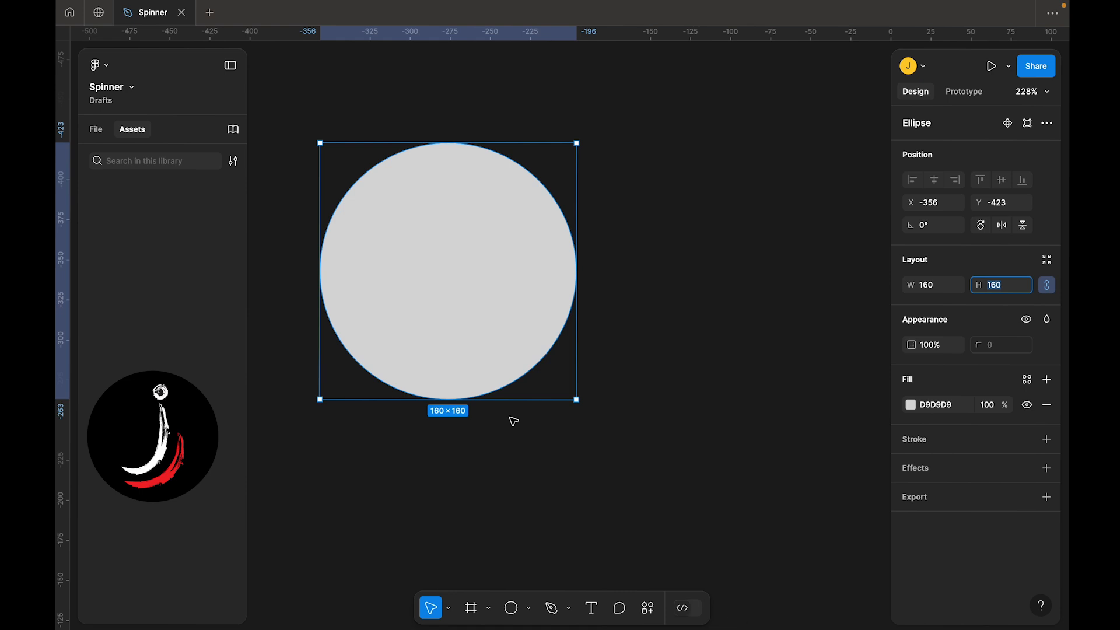
Add an inside stroke of weight 30 to the circle and remove its fill
{"action": "left_click", "coordinate": [929, 437]}
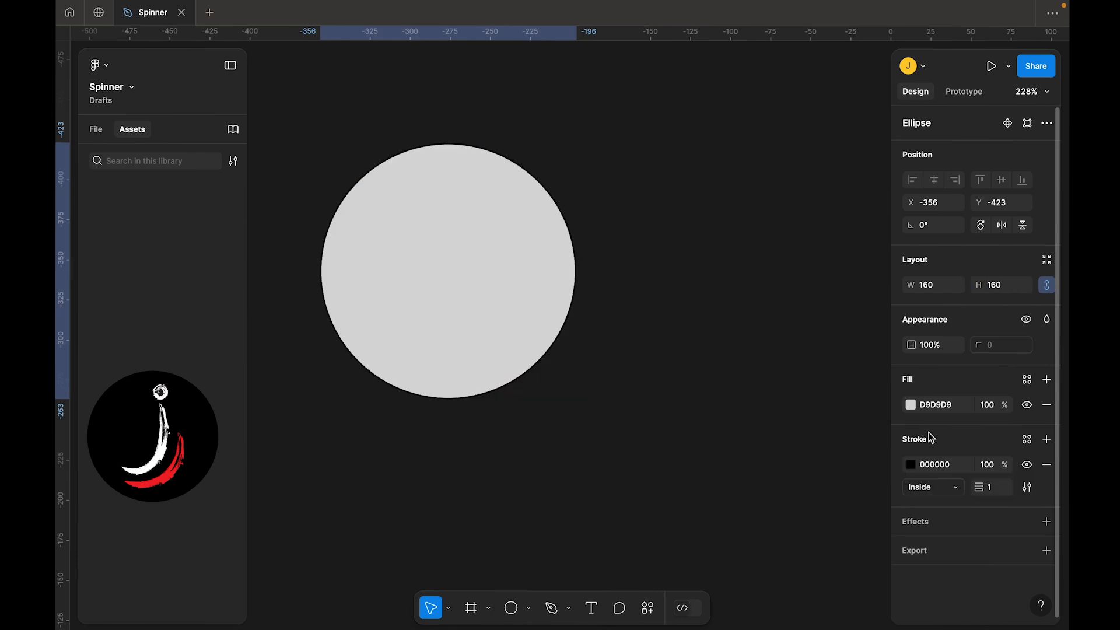
{"action": "left_click", "coordinate": [1002, 491]}
{"action": "type", "text": "30"}
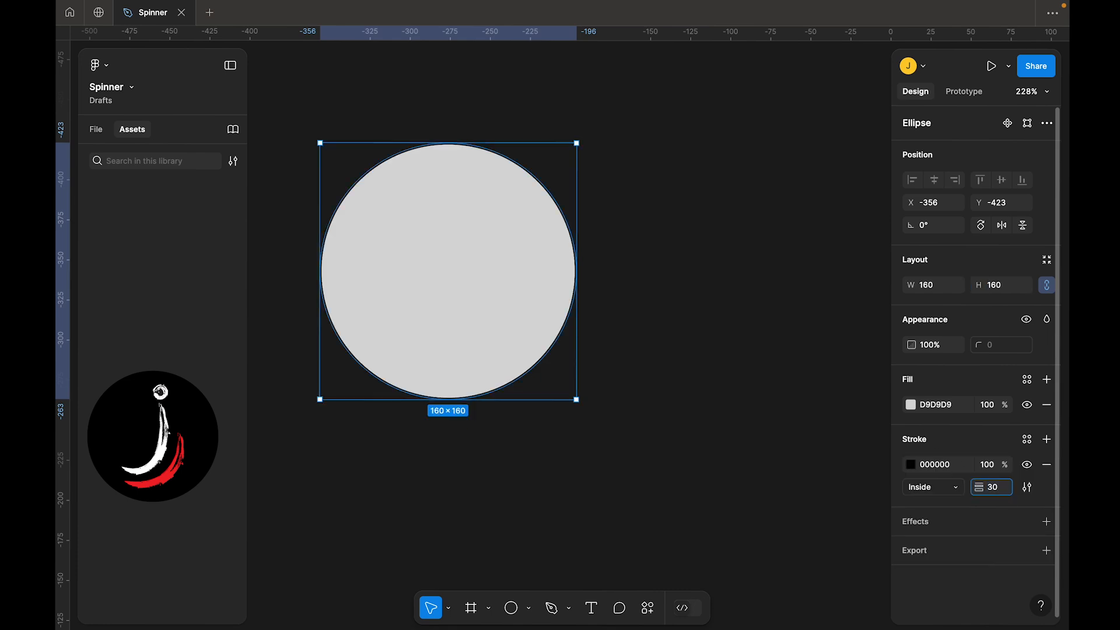
{"action": "key", "text": "Return"}
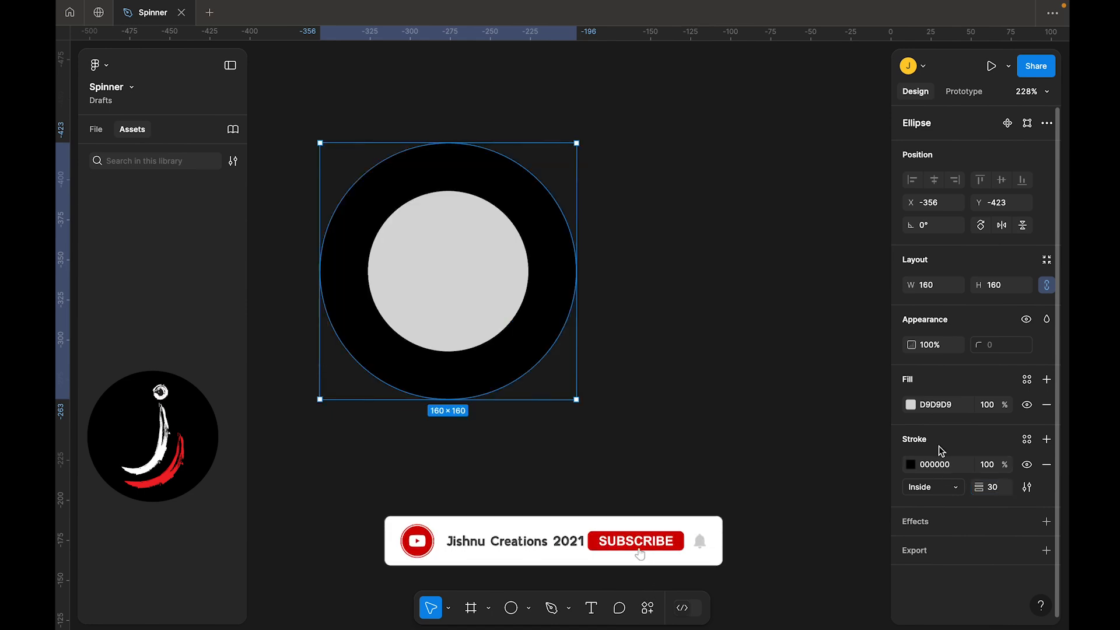
{"action": "left_click", "coordinate": [1047, 404]}
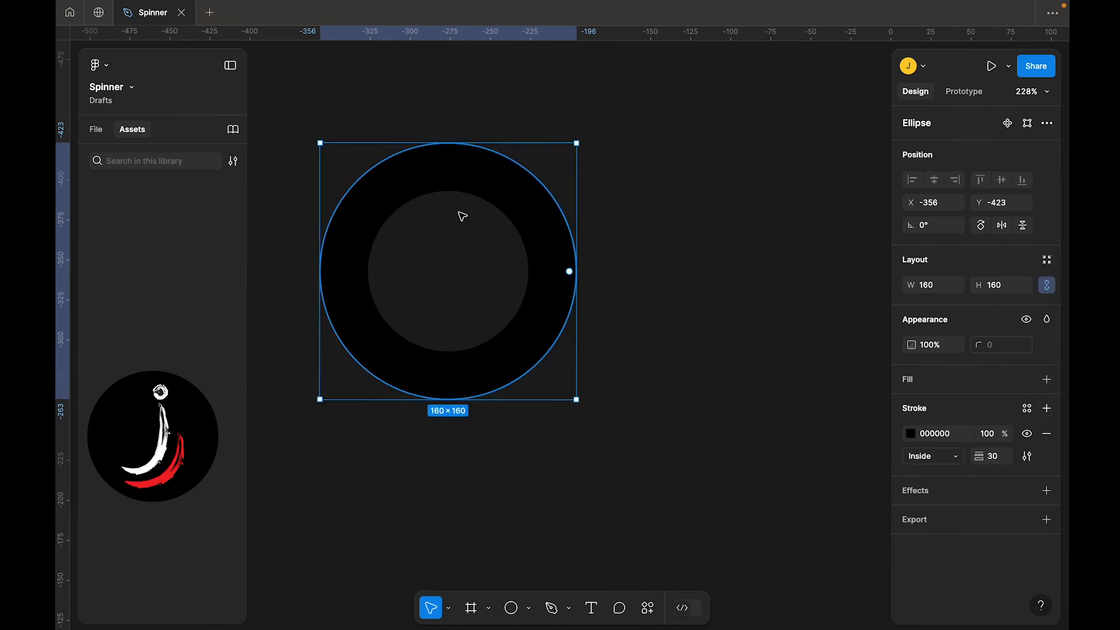
Change the stroke paint to an Angular gradient
{"action": "left_click", "coordinate": [910, 433]}
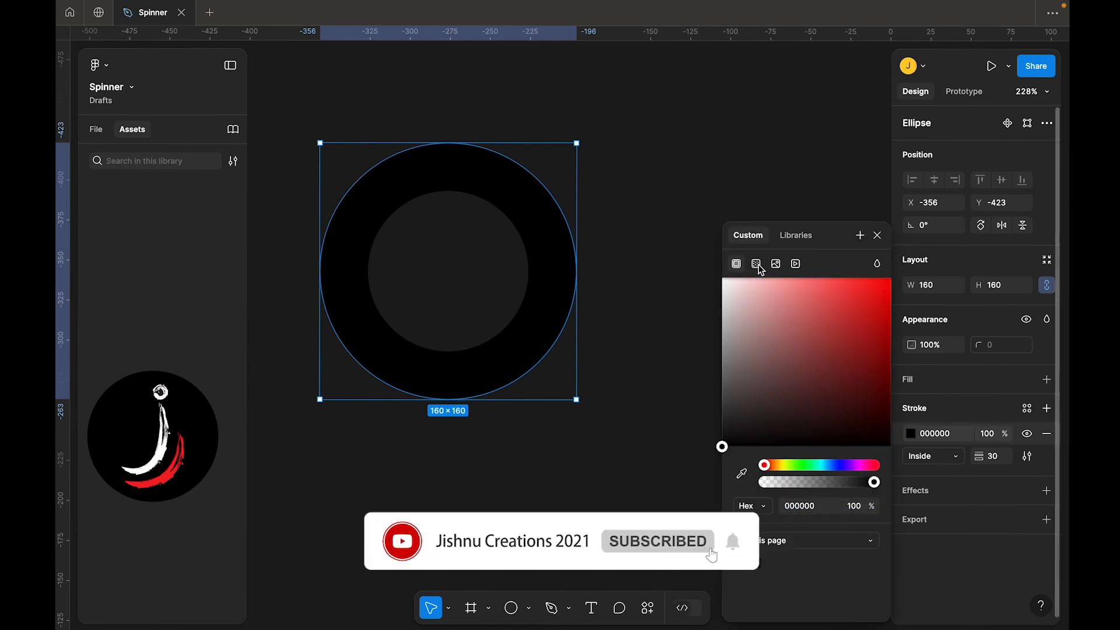
{"action": "left_click", "coordinate": [757, 263]}
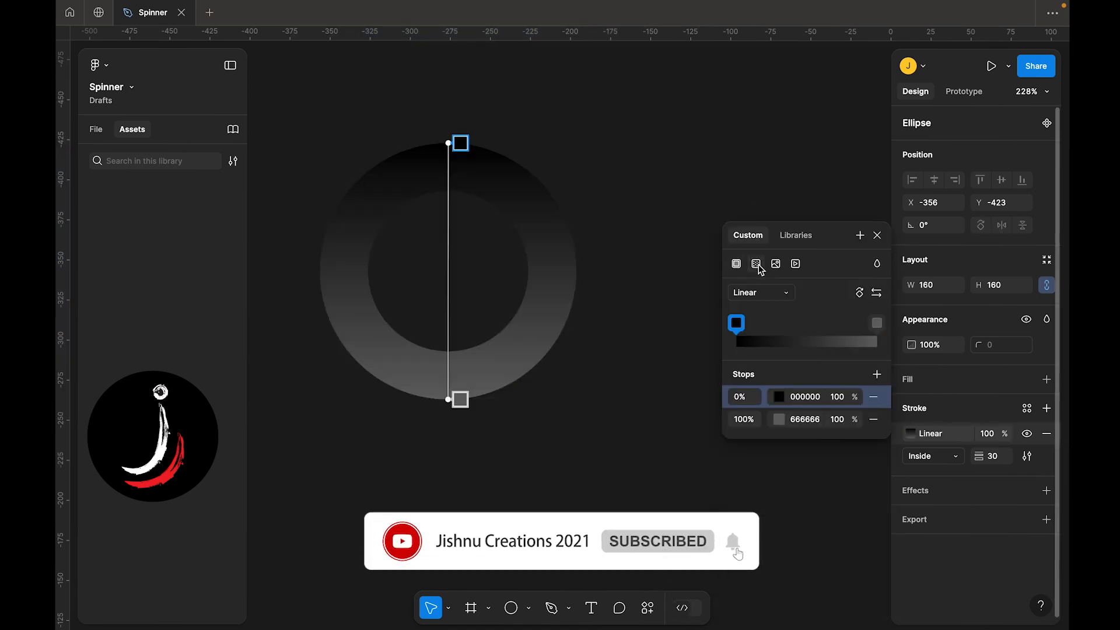
{"action": "left_click", "coordinate": [746, 292]}
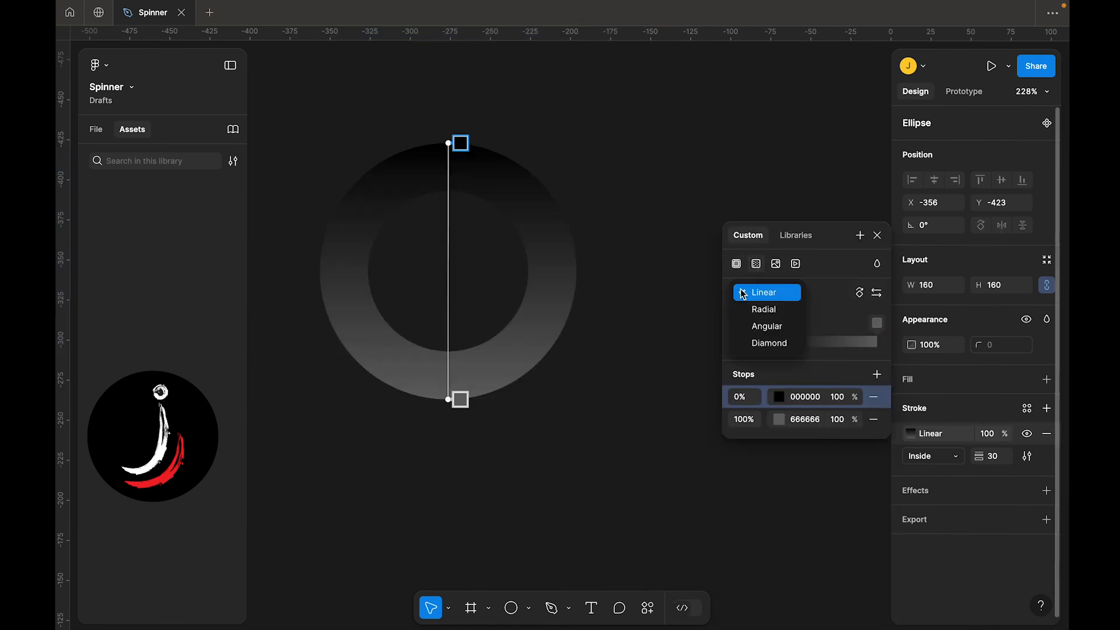
{"action": "left_click", "coordinate": [767, 326]}
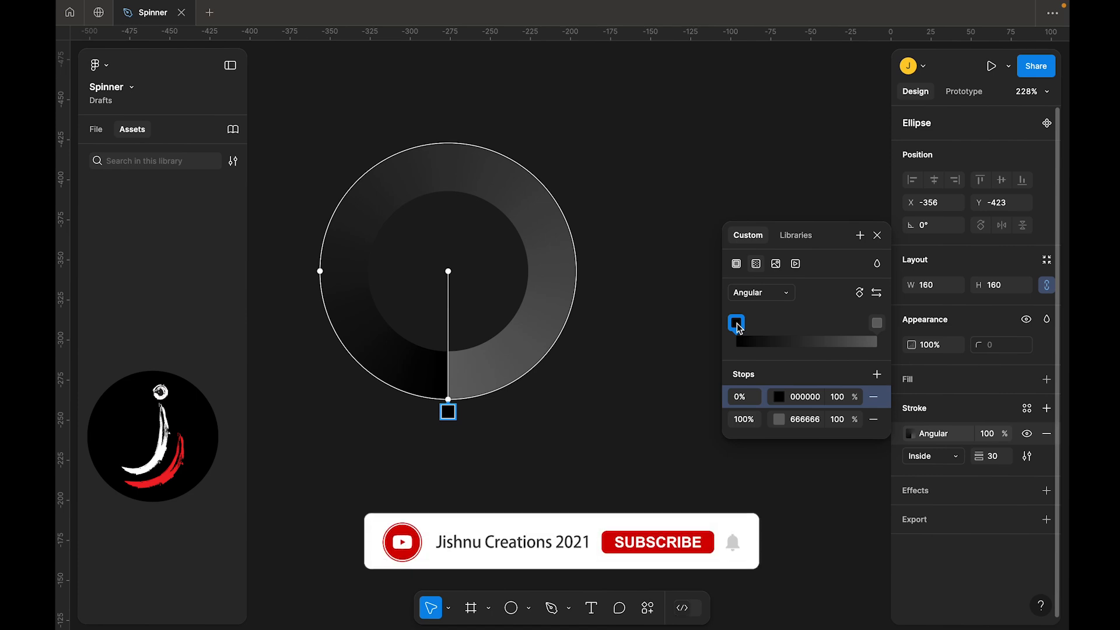
Set the first gradient stop to blue 3E07E1 and copy its hex code
{"action": "left_click", "coordinate": [779, 396]}
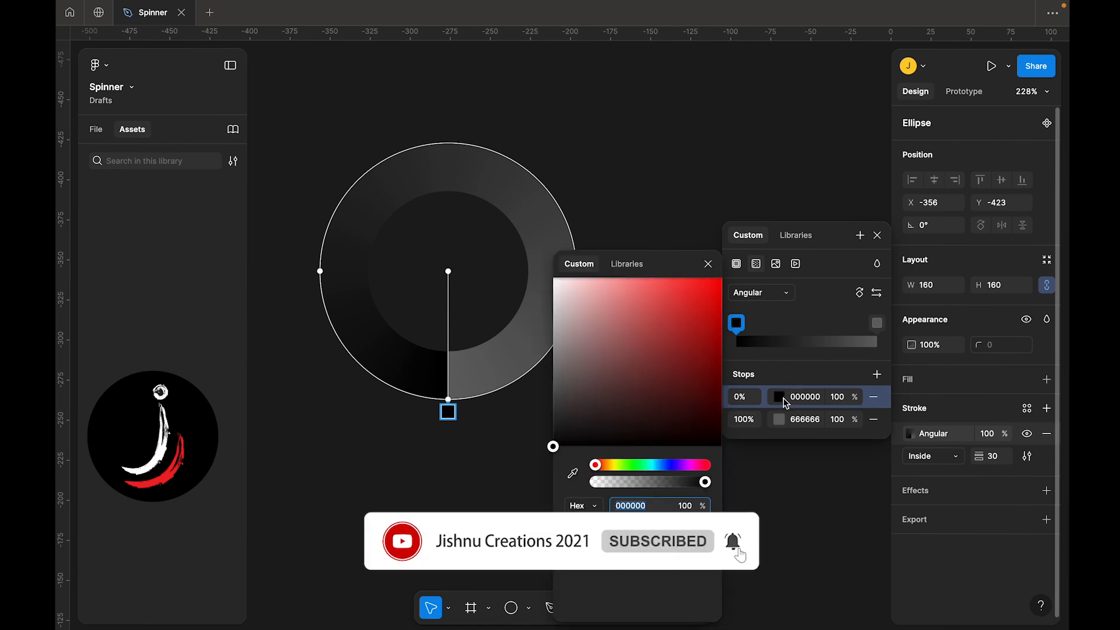
{"action": "left_click", "coordinate": [673, 465]}
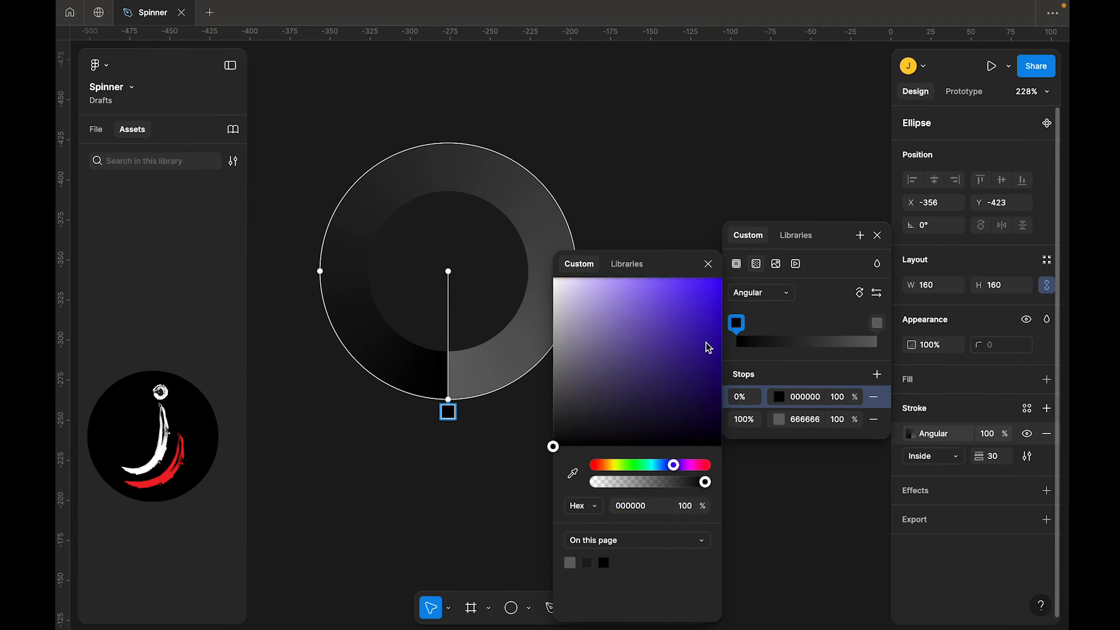
{"action": "left_click", "coordinate": [712, 296]}
{"action": "mouse_move", "coordinate": [713, 299]}
{"action": "left_mouse_down"}
{"action": "mouse_move", "coordinate": [718, 286]}
{"action": "mouse_move", "coordinate": [720, 314]}
{"action": "mouse_move", "coordinate": [722, 299]}
{"action": "left_mouse_up"}
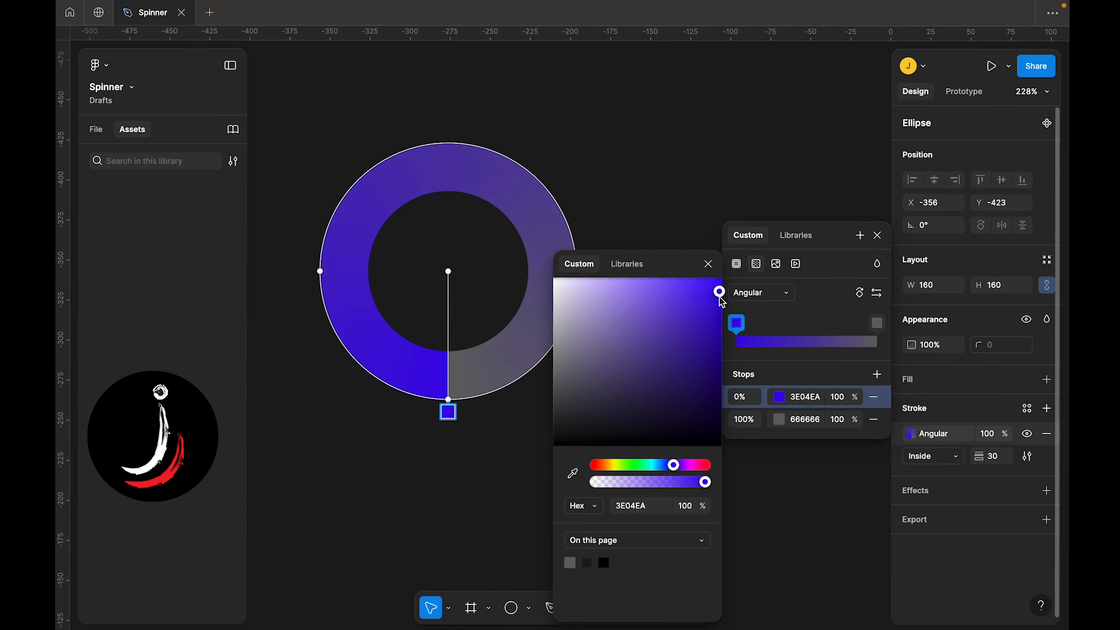
{"action": "mouse_move", "coordinate": [721, 300]}
{"action": "left_mouse_down"}
{"action": "mouse_move", "coordinate": [719, 321]}
{"action": "mouse_move", "coordinate": [719, 307]}
{"action": "left_mouse_up"}
{"action": "left_click", "coordinate": [799, 400]}
{"action": "key", "text": "ctrl+c"}
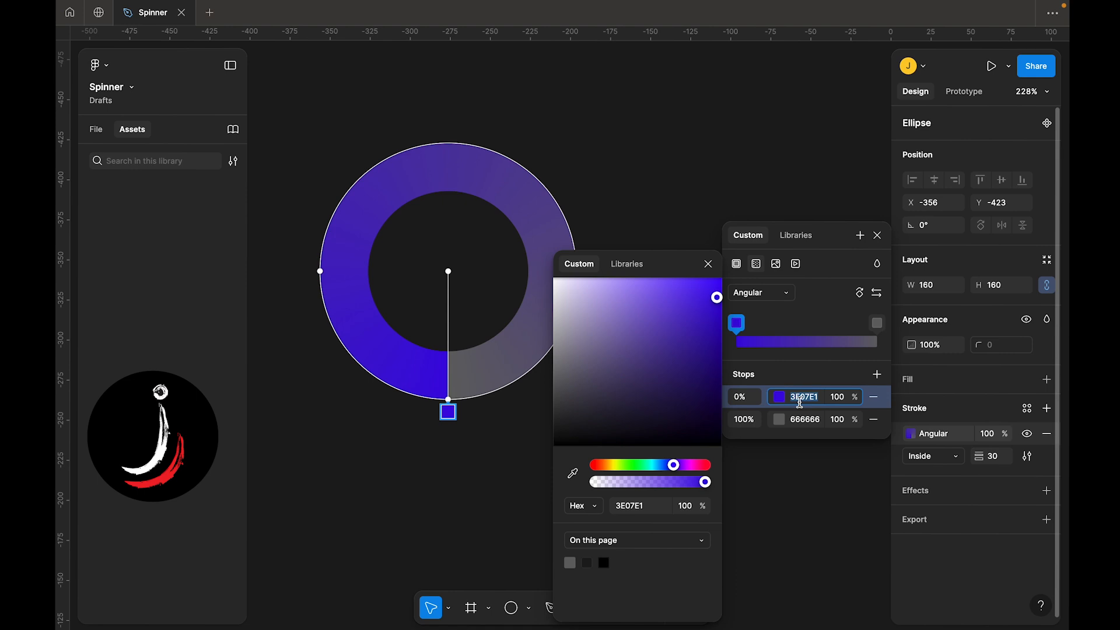
Set the second gradient stop to 3E07E1 with 0% opacity and close the color picker
{"action": "left_click", "coordinate": [877, 324]}
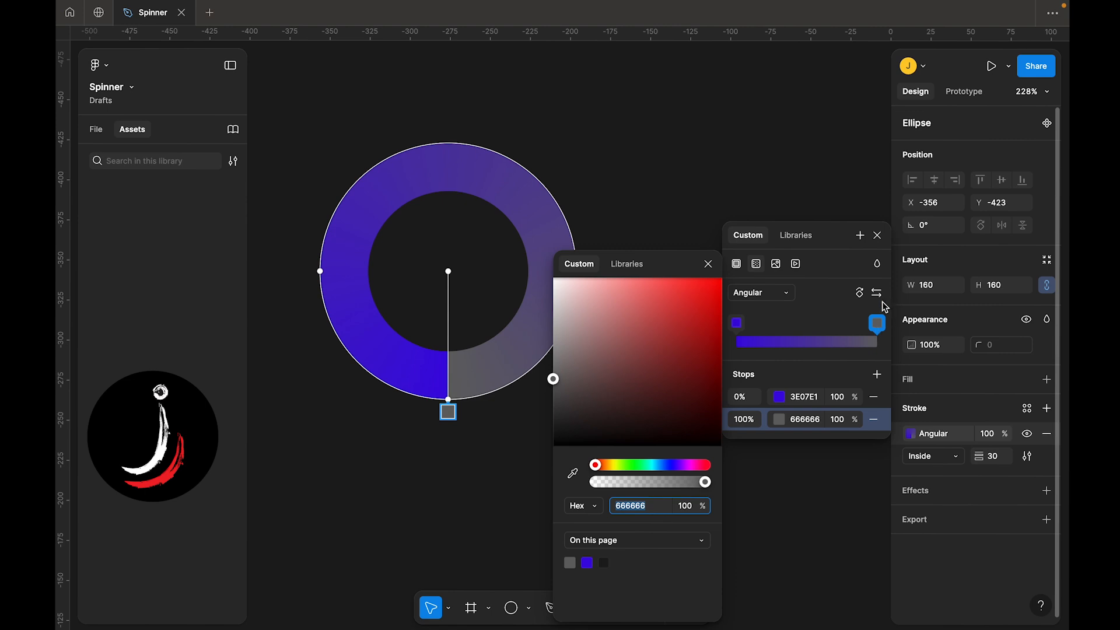
{"action": "left_click", "coordinate": [882, 325]}
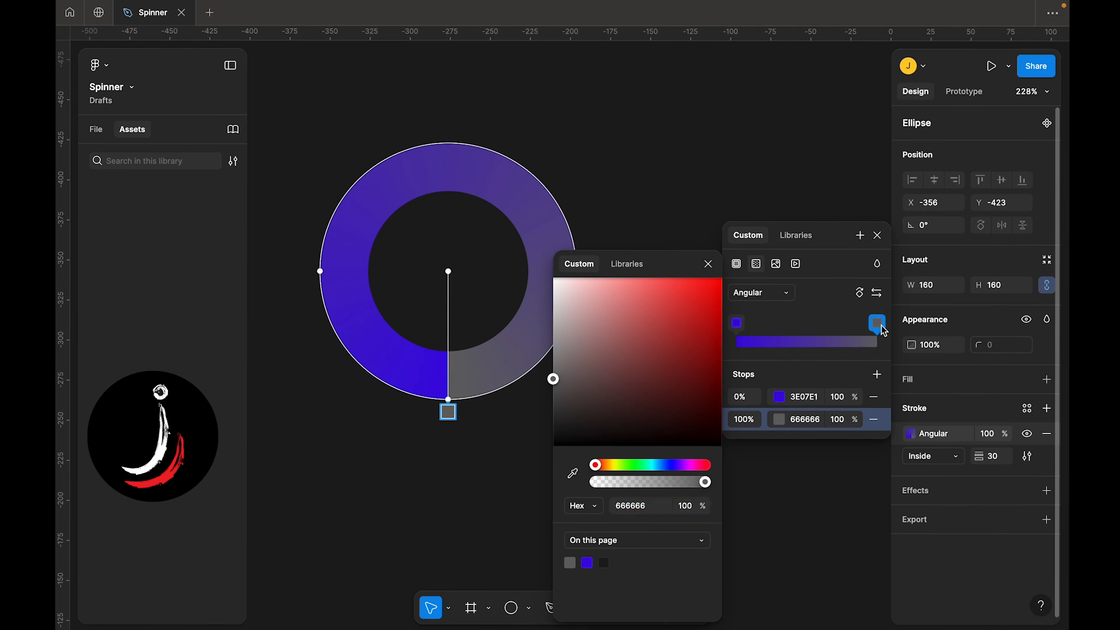
{"action": "left_click", "coordinate": [804, 419]}
{"action": "key", "text": "ctrl+v"}
{"action": "key", "text": "Return"}
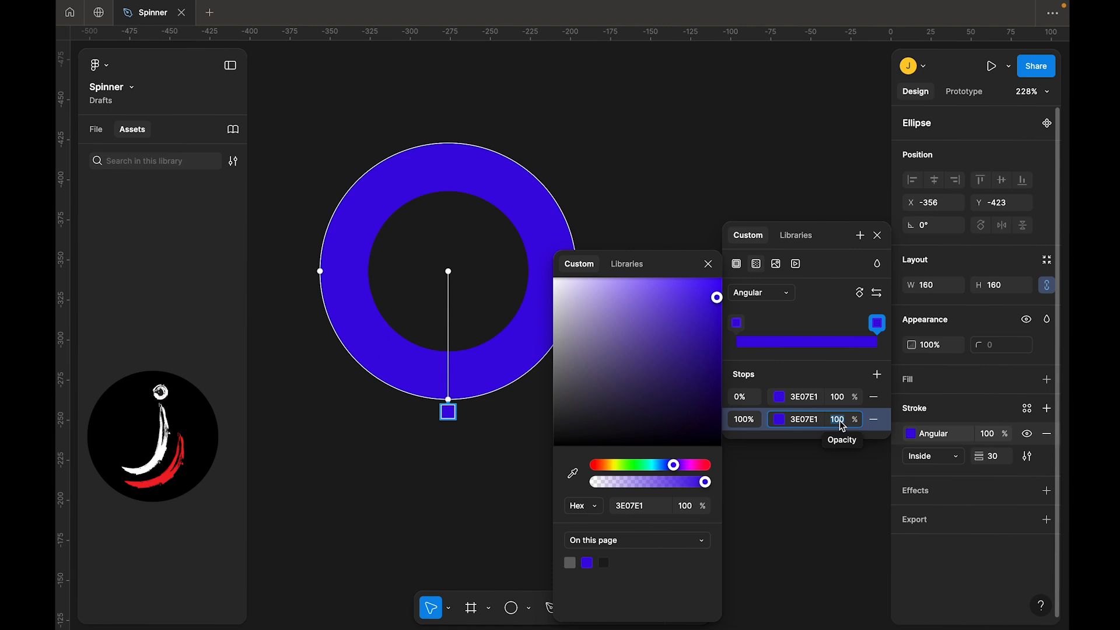
{"action": "type", "text": "0"}
{"action": "key", "text": "Return"}
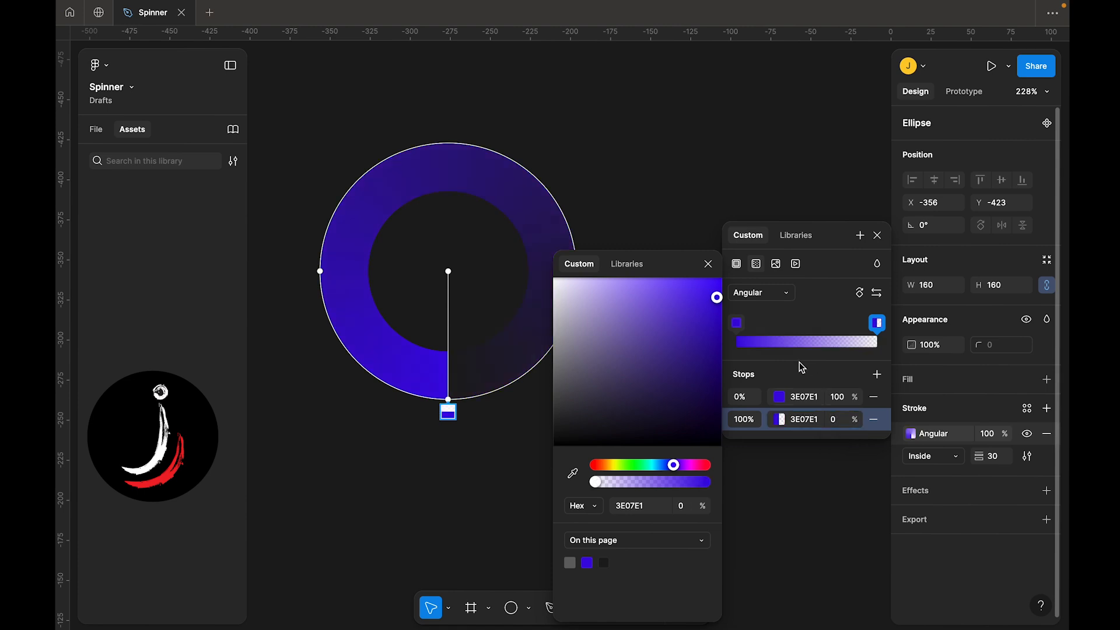
{"action": "left_click", "coordinate": [878, 235]}
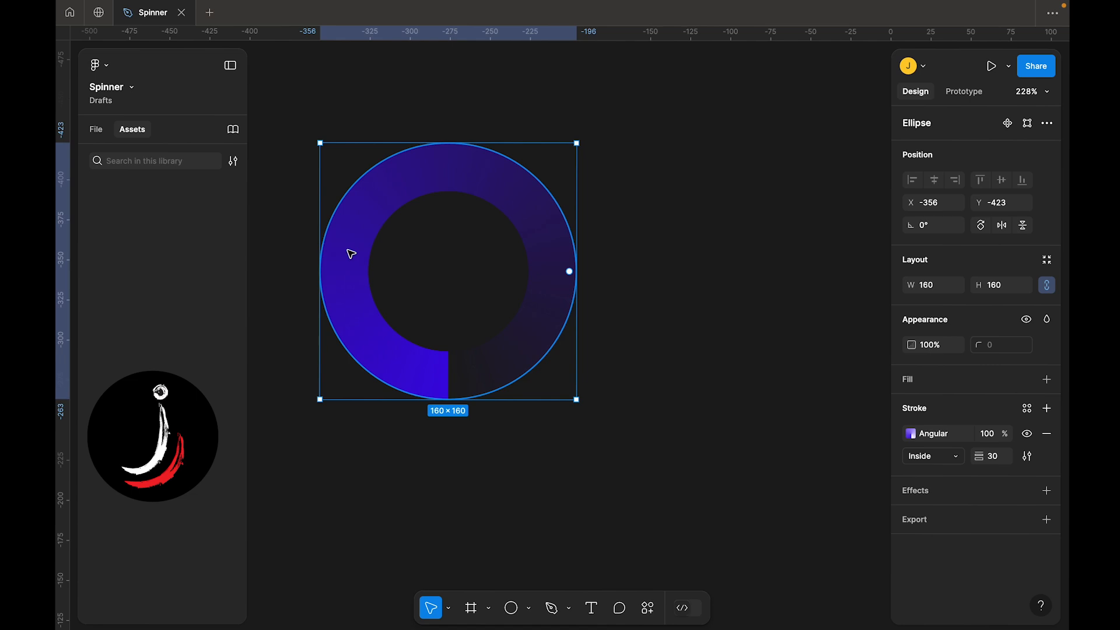
{"action": "scroll", "coordinate": [350, 254], "scroll_direction": "down", "scroll_amount": 3}
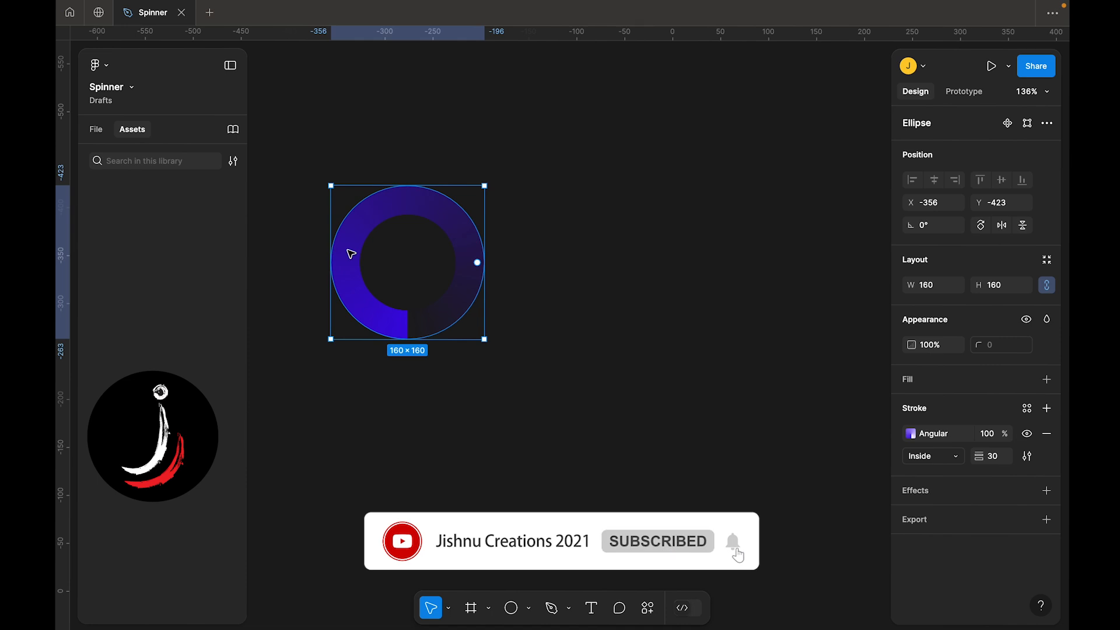
{"action": "left_click_drag", "start_coordinate": [351, 284], "coordinate": [534, 295]}
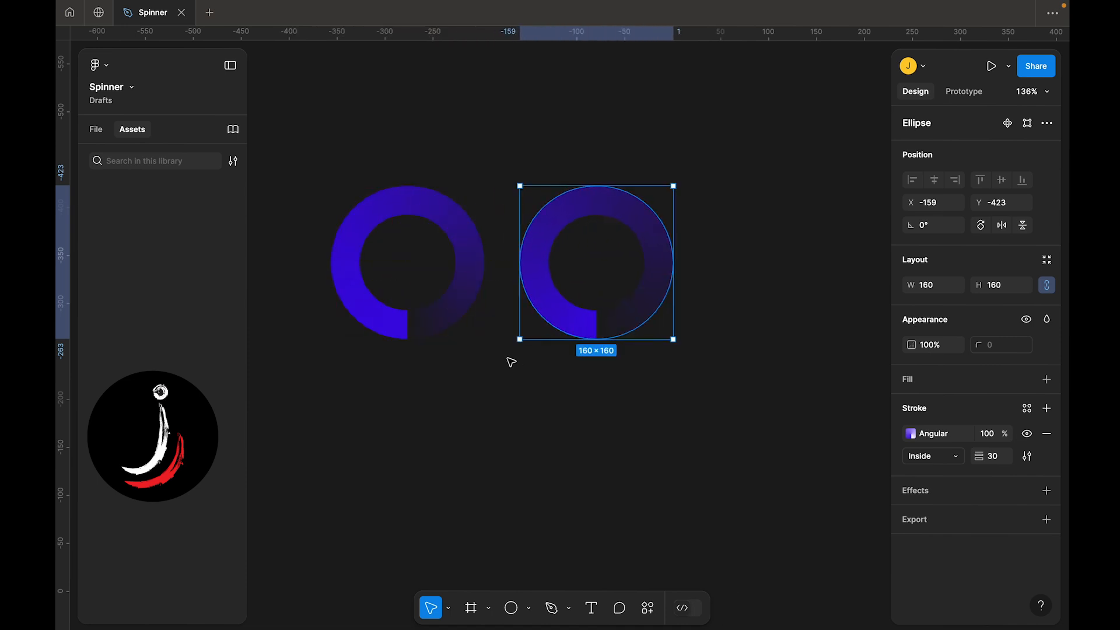
{"action": "key", "text": "Delete"}
Duplicate the ring and place the copy beside it to the right
{"action": "left_click", "coordinate": [445, 322]}
{"action": "double_click", "coordinate": [446, 322]}
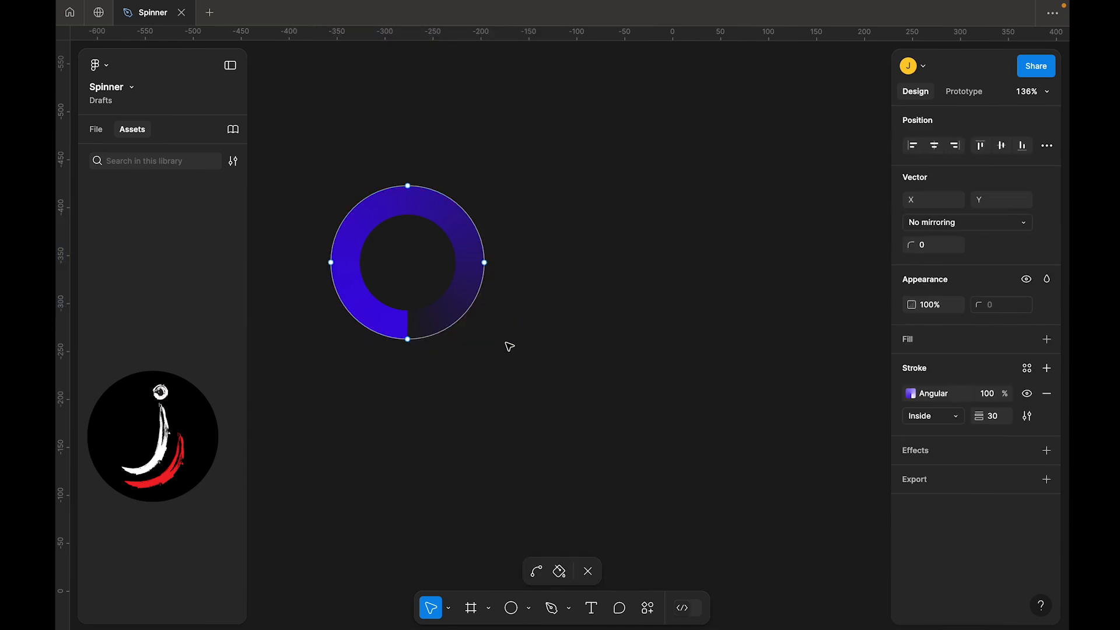
{"action": "key", "text": "Escape"}
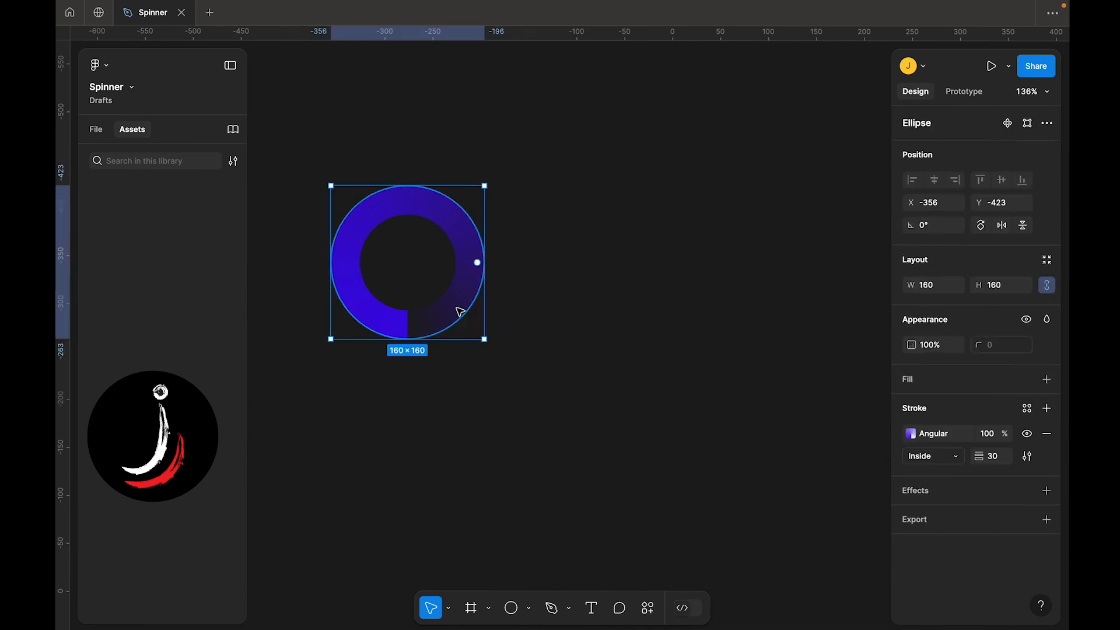
{"action": "left_click_drag", "start_coordinate": [467, 315], "coordinate": [635, 330]}
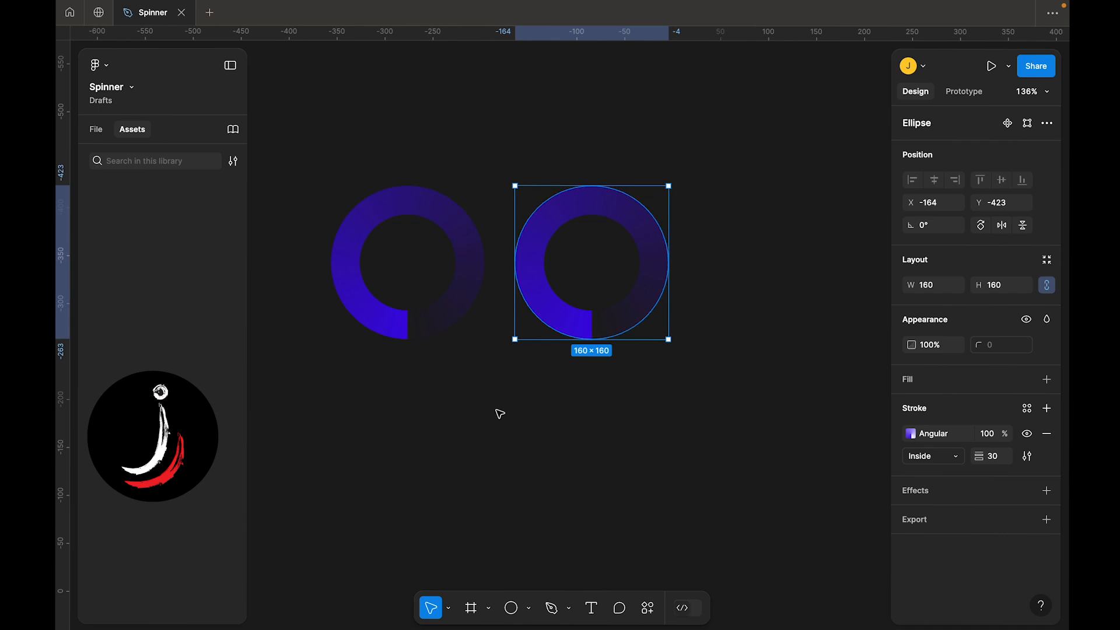
{"action": "scroll", "coordinate": [498, 413], "scroll_direction": "right", "scroll_amount": 3}
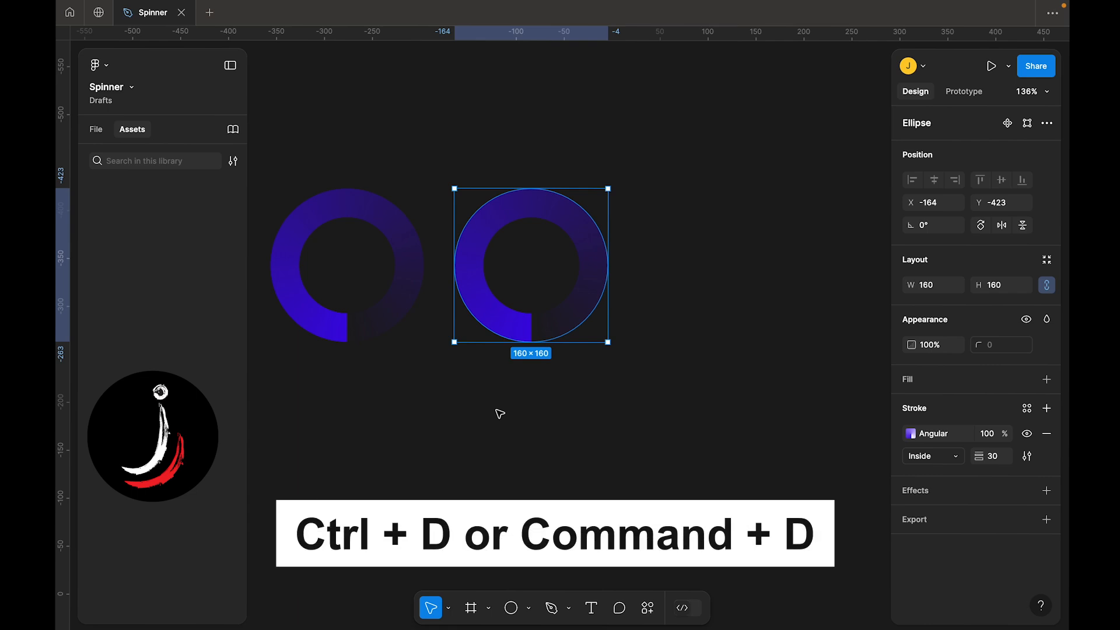
Create two more ring duplicates continuing the row to the right
{"action": "key", "text": "ctrl+d"}
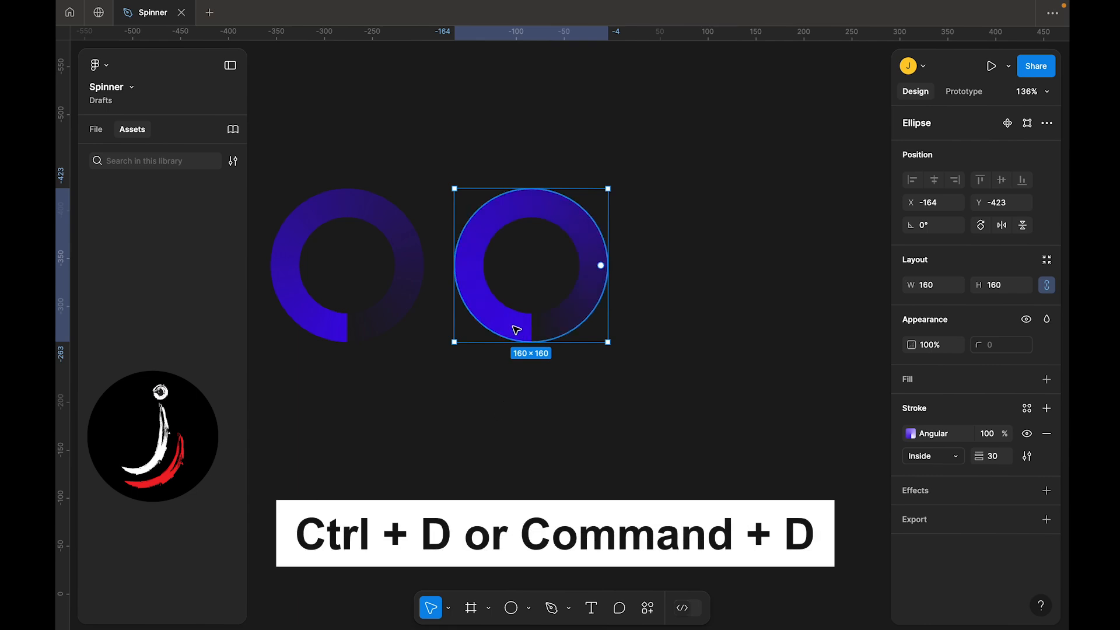
{"action": "left_click_drag", "start_coordinate": [501, 325], "coordinate": [686, 337]}
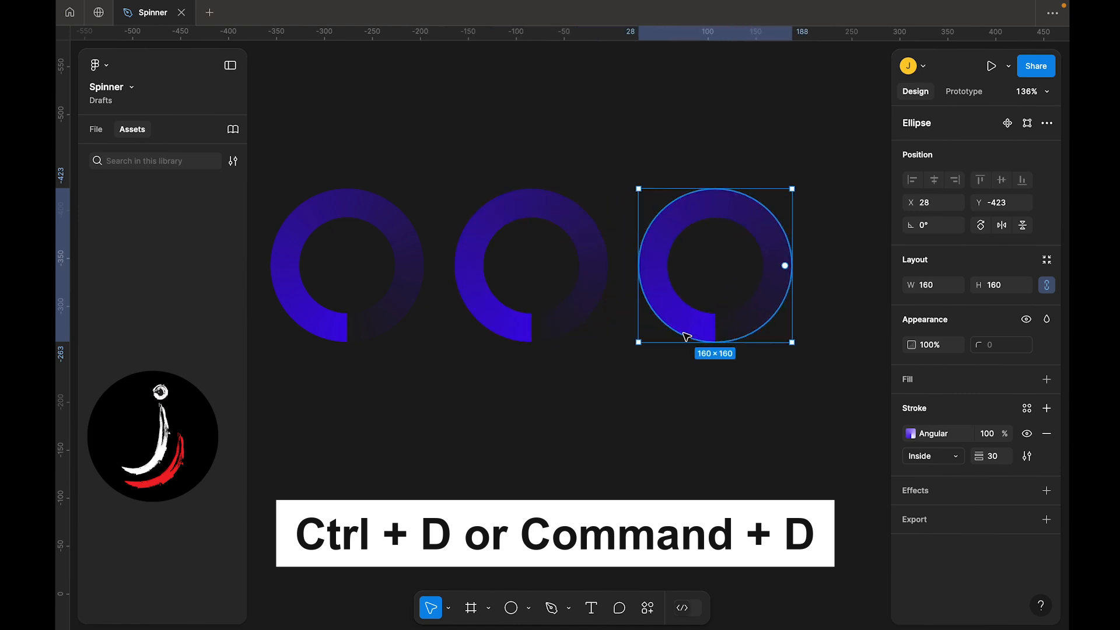
{"action": "key", "text": "ctrl+d"}
{"action": "scroll", "coordinate": [687, 337], "scroll_direction": "right", "scroll_amount": 1}
{"action": "scroll", "coordinate": [686, 337], "scroll_direction": "right", "scroll_amount": 1}
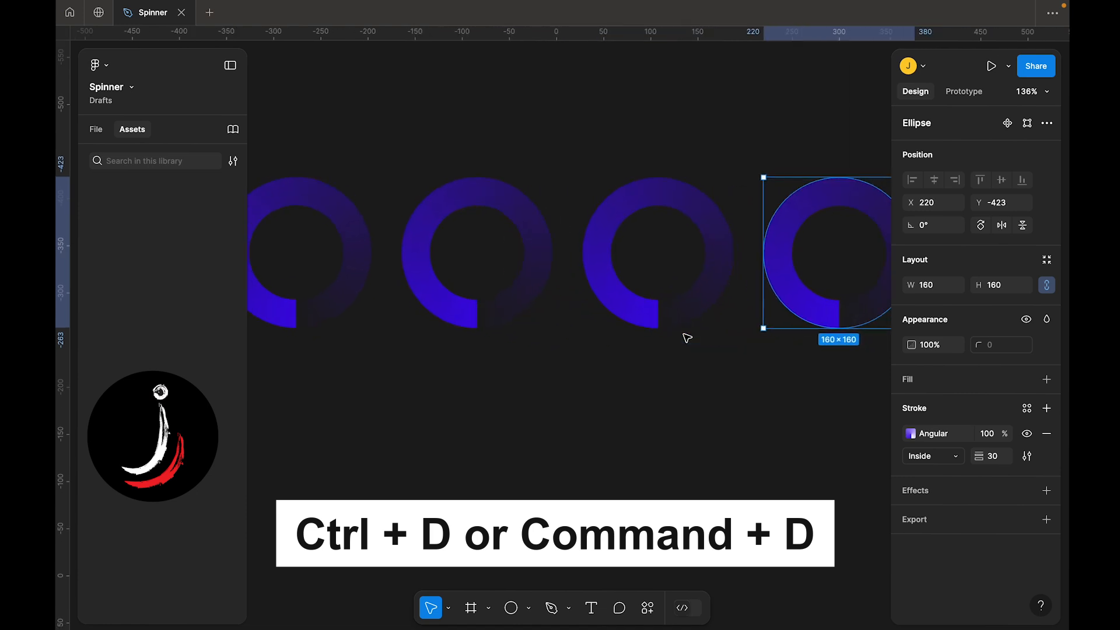
Rotate the second ring by 90°
{"action": "scroll", "coordinate": [687, 337], "scroll_direction": "down", "scroll_amount": 2}
{"action": "left_click", "coordinate": [653, 364]}
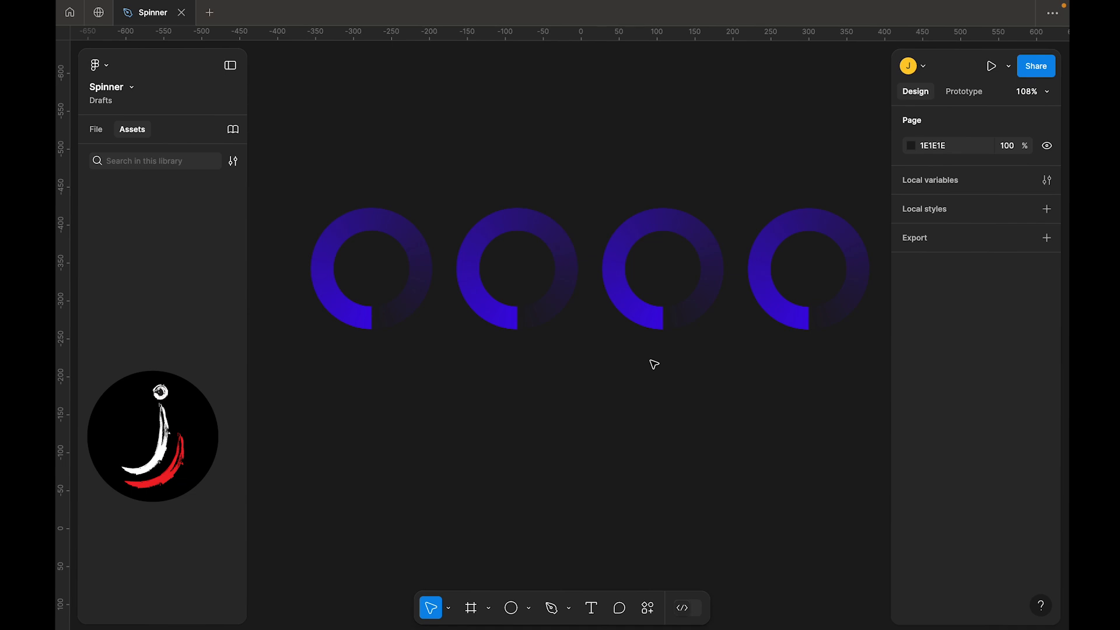
{"action": "left_click", "coordinate": [499, 329]}
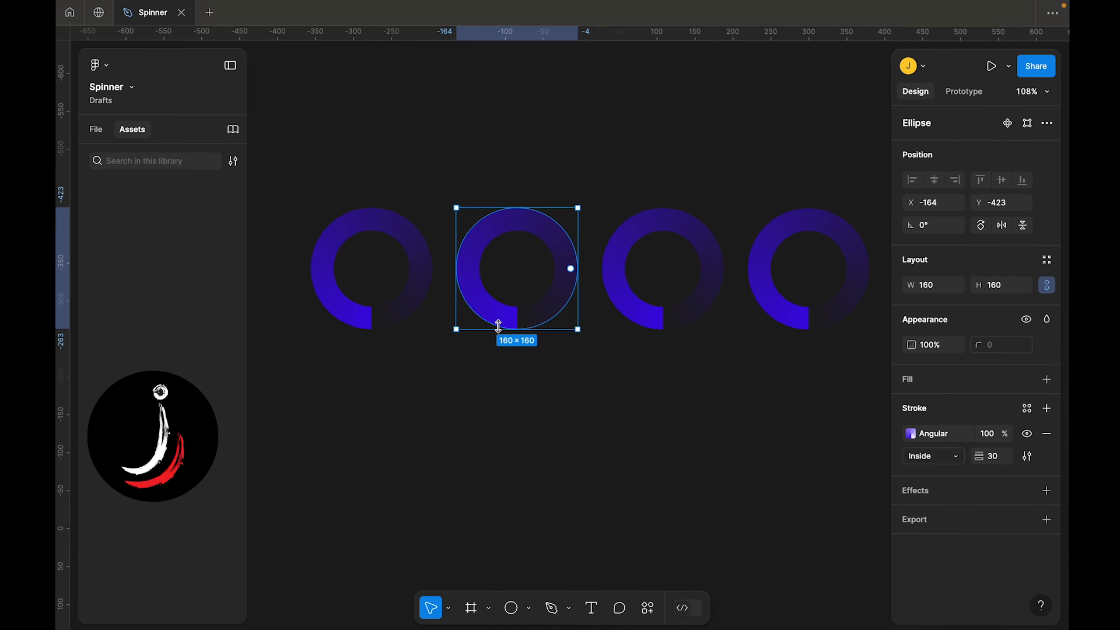
{"action": "left_click", "coordinate": [933, 227]}
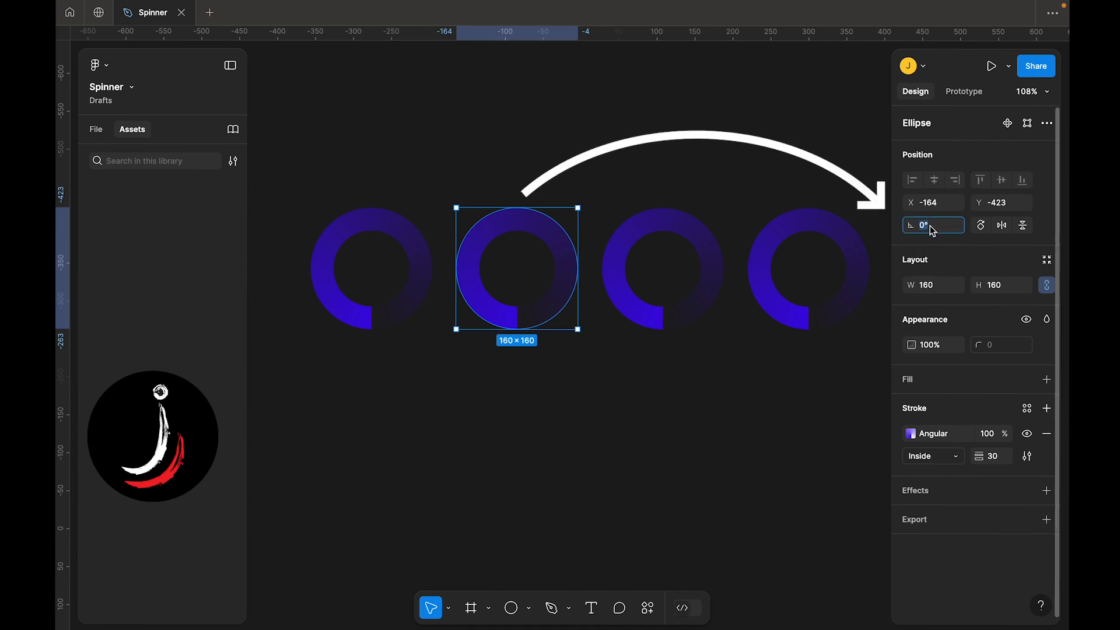
{"action": "type", "text": "90"}
{"action": "key", "text": "Return"}
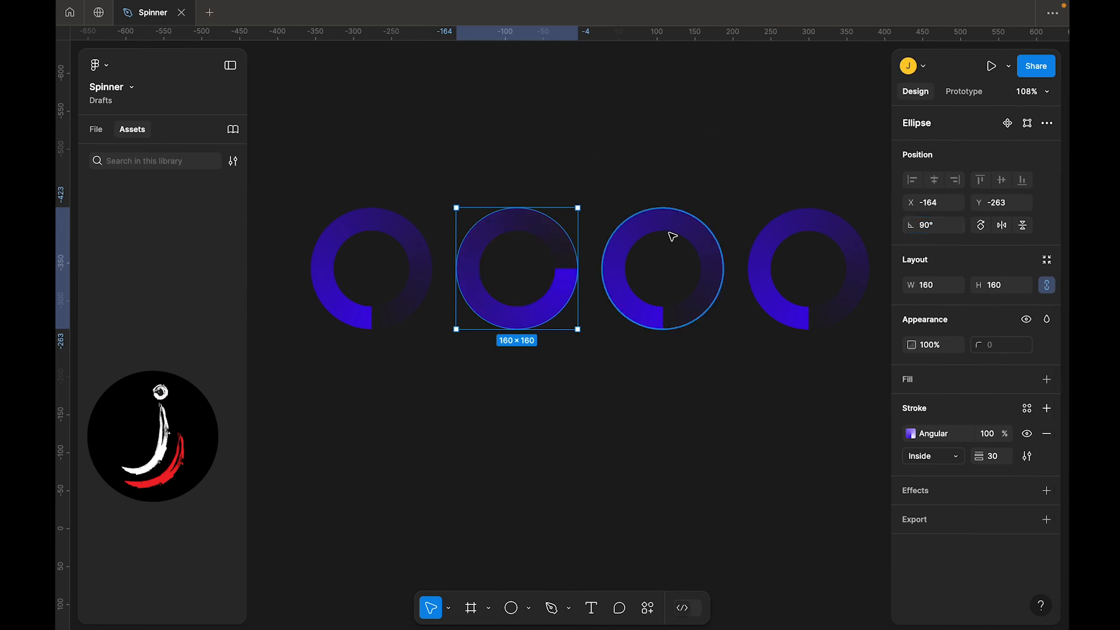
Rotate the third ring by 180°
{"action": "left_click", "coordinate": [641, 325]}
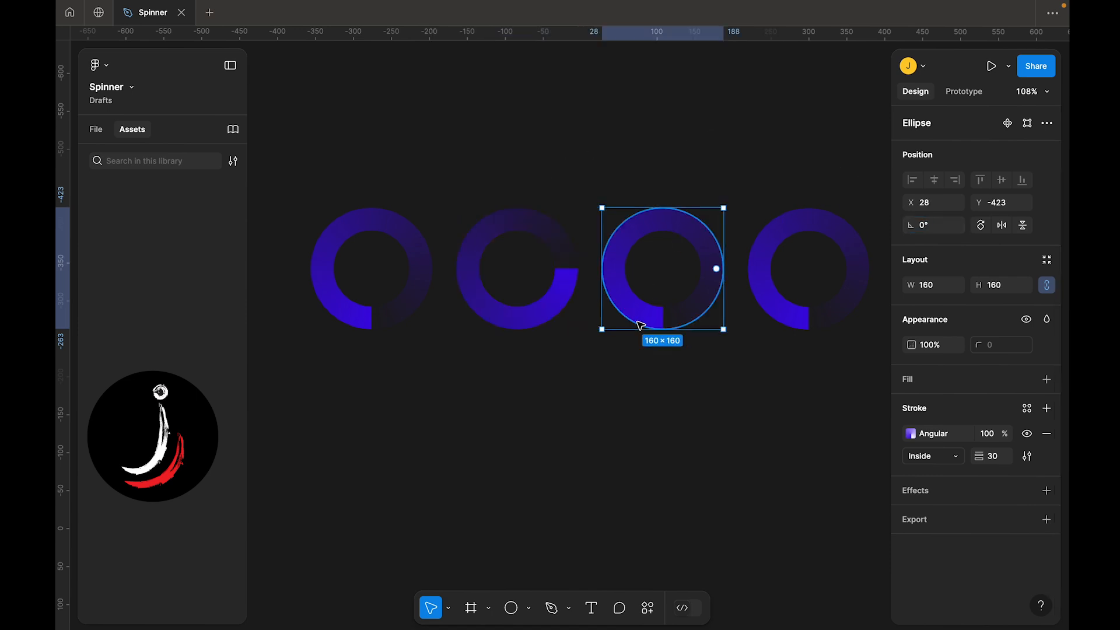
{"action": "left_click", "coordinate": [935, 226]}
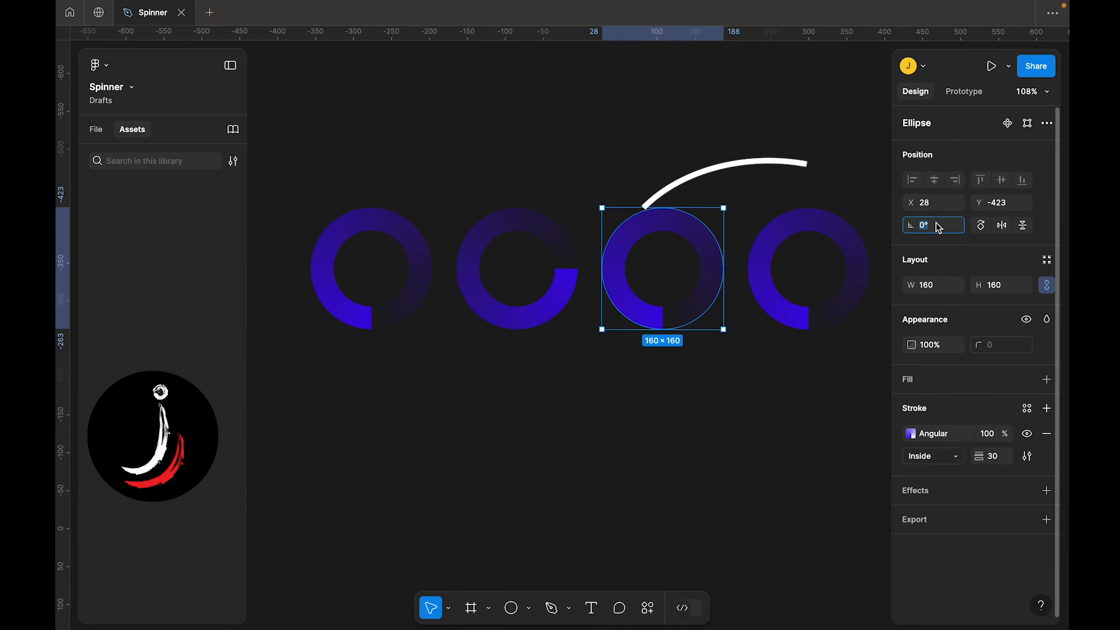
{"action": "type", "text": "180"}
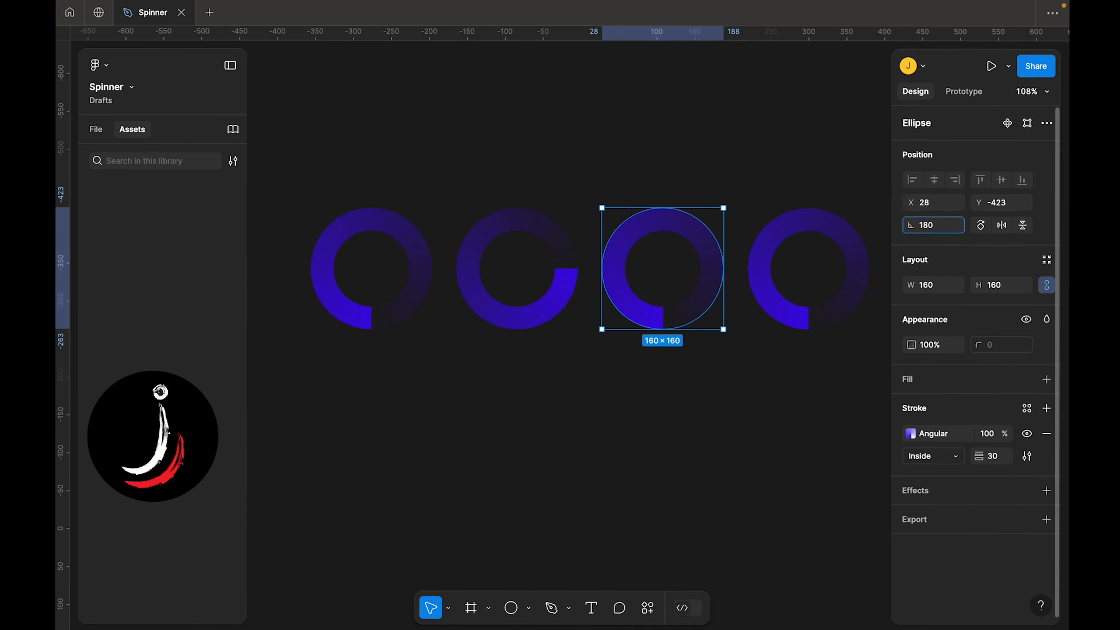
{"action": "key", "text": "Return"}
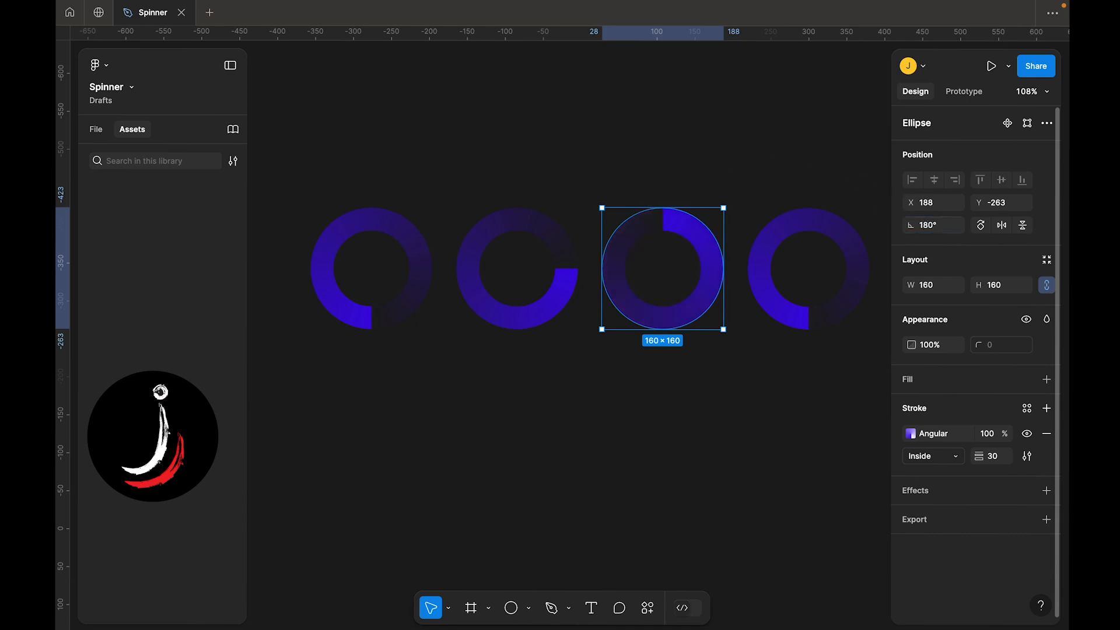
Rotate the fourth ring by 270°
{"action": "left_click", "coordinate": [787, 329]}
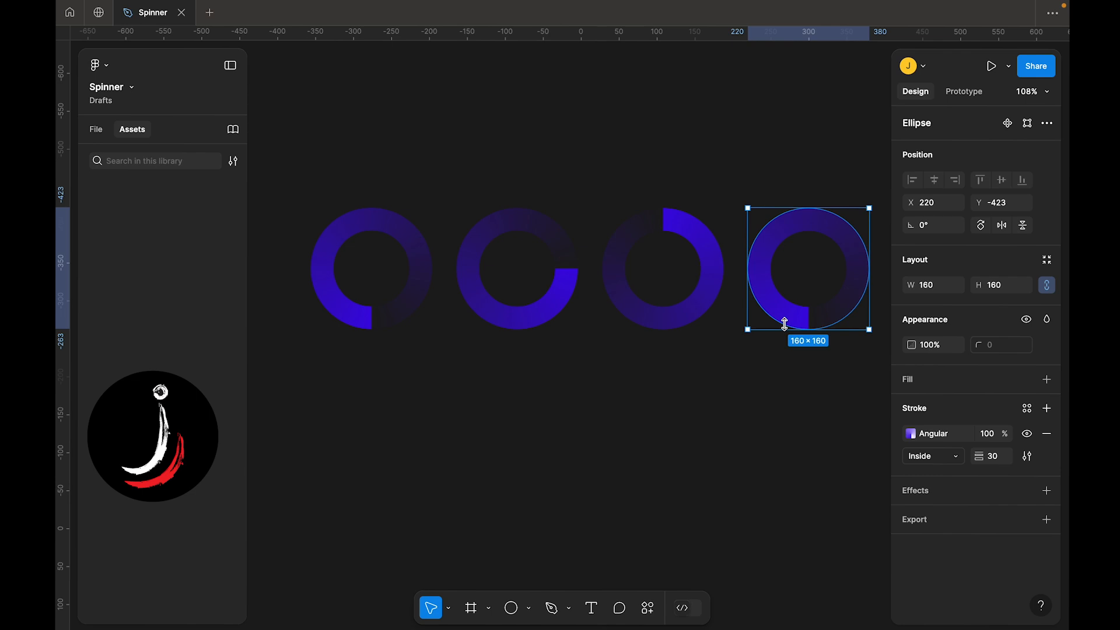
{"action": "scroll", "coordinate": [787, 328], "scroll_direction": "right", "scroll_amount": 3}
{"action": "scroll", "coordinate": [787, 328], "scroll_direction": "up", "scroll_amount": 1}
{"action": "left_click", "coordinate": [930, 231]}
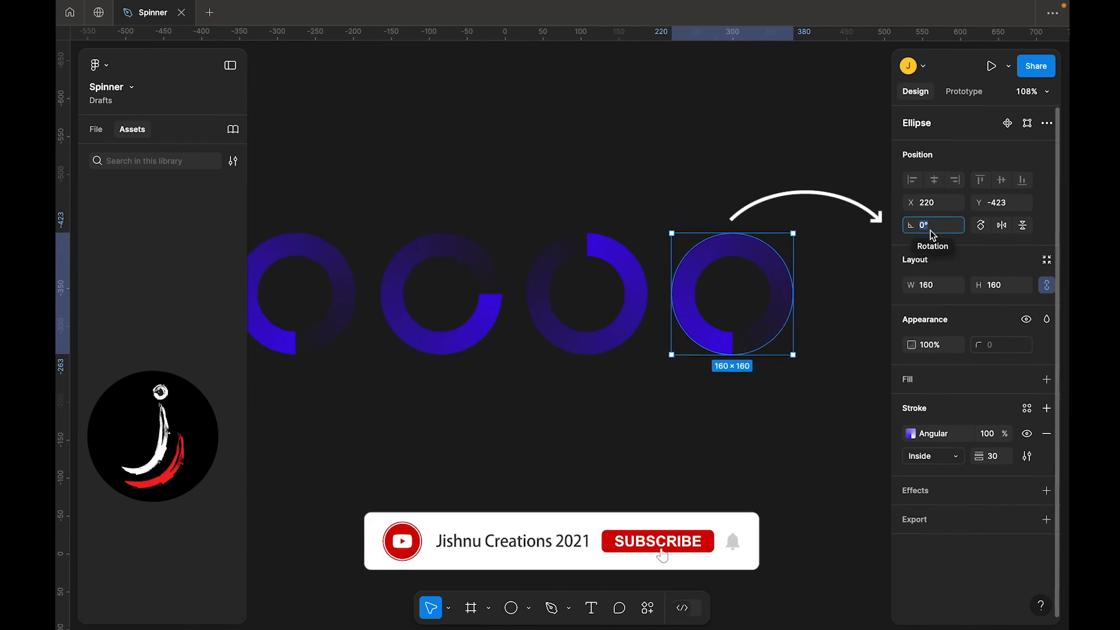
{"action": "type", "text": "270"}
{"action": "key", "text": "Return"}
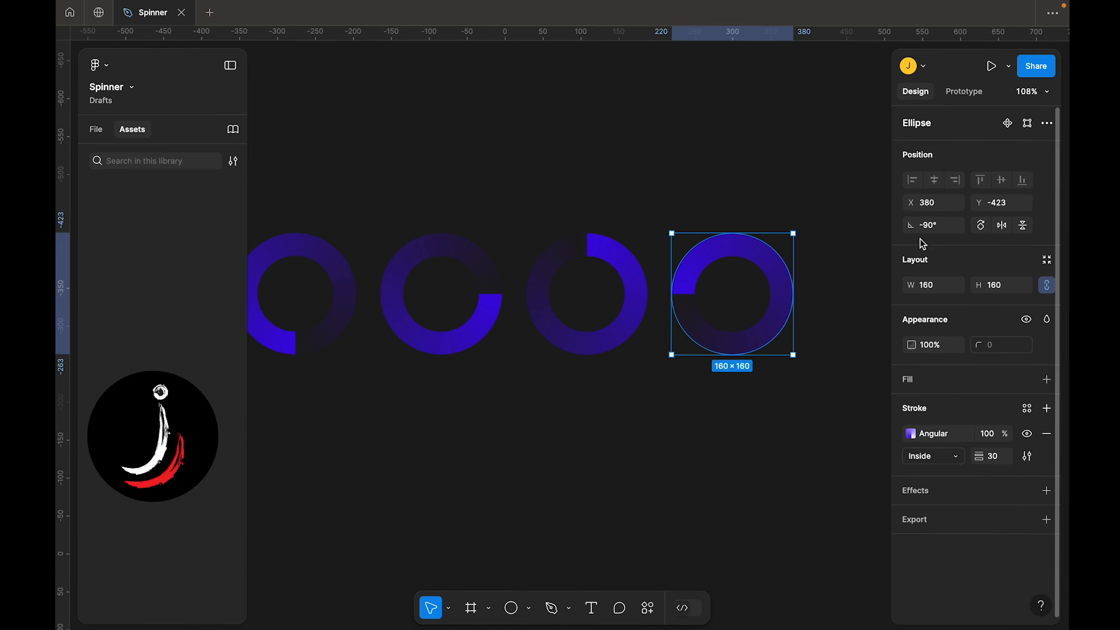
Select all four rings and turn each into its own component with Create multiple components
{"action": "left_click", "coordinate": [657, 382]}
{"action": "scroll", "coordinate": [658, 386], "scroll_direction": "left", "scroll_amount": 2}
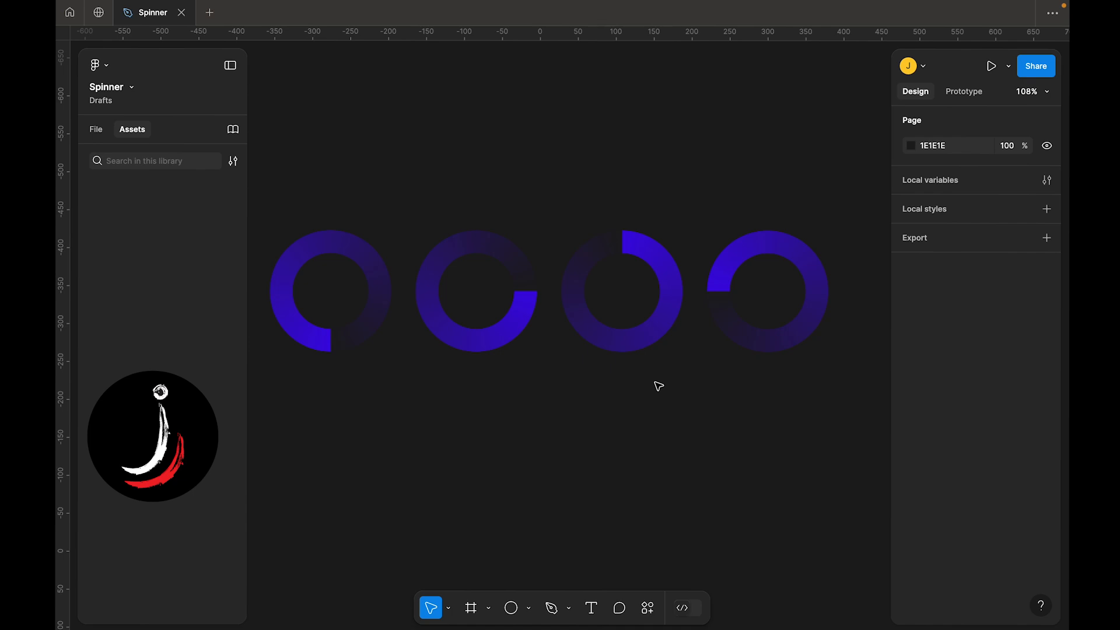
{"action": "scroll", "coordinate": [659, 386], "scroll_direction": "left", "scroll_amount": 3}
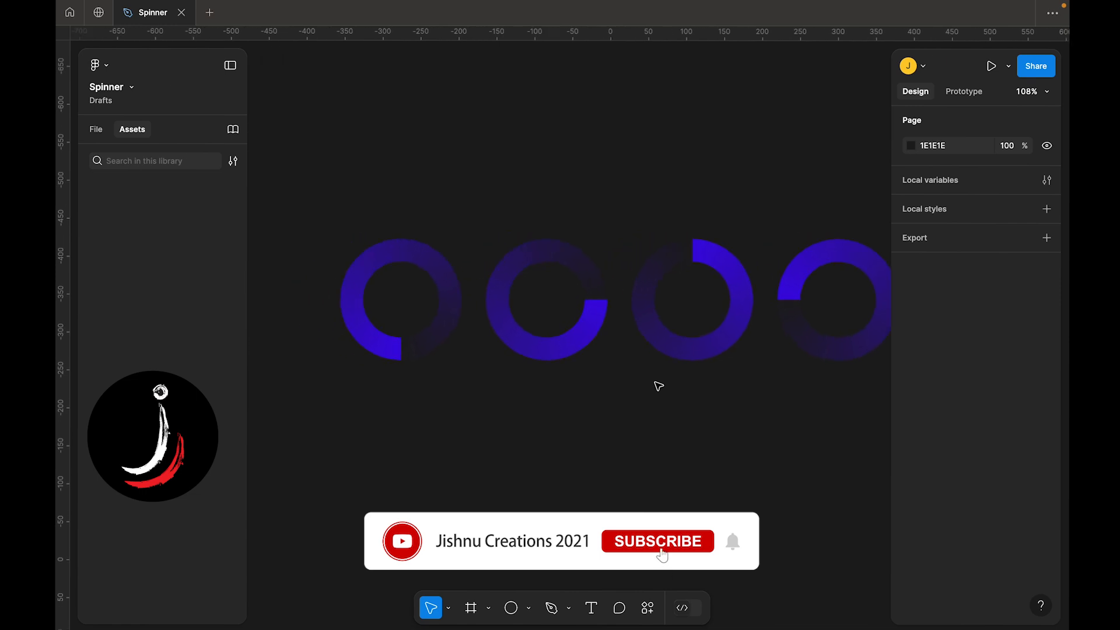
{"action": "scroll", "coordinate": [472, 313], "scroll_direction": "up", "scroll_amount": 5}
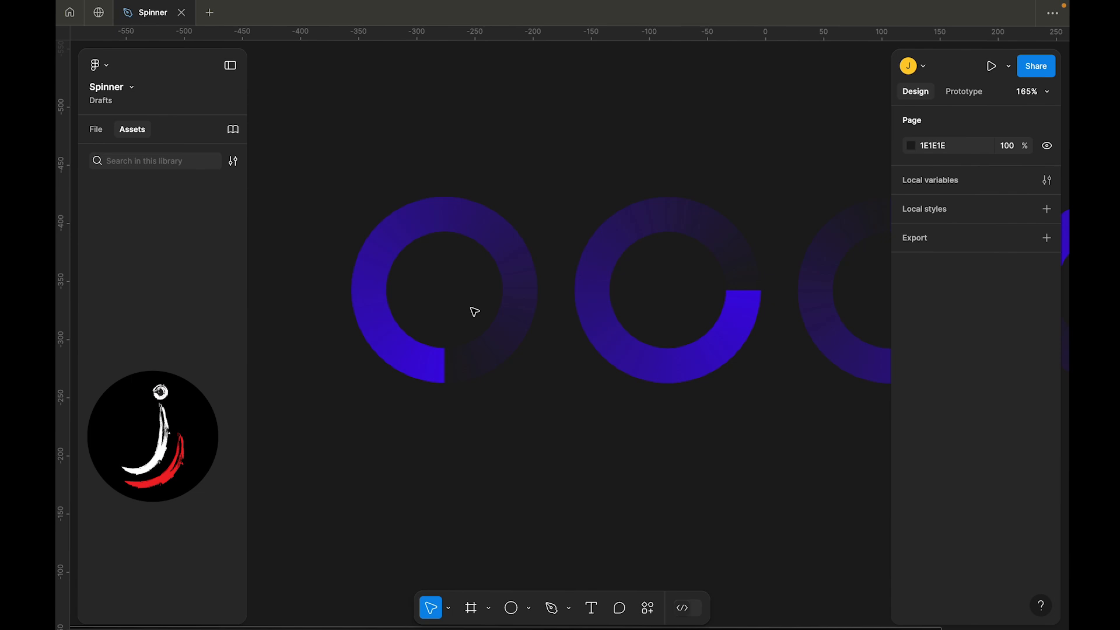
{"action": "scroll", "coordinate": [474, 355], "scroll_direction": "down", "scroll_amount": 5}
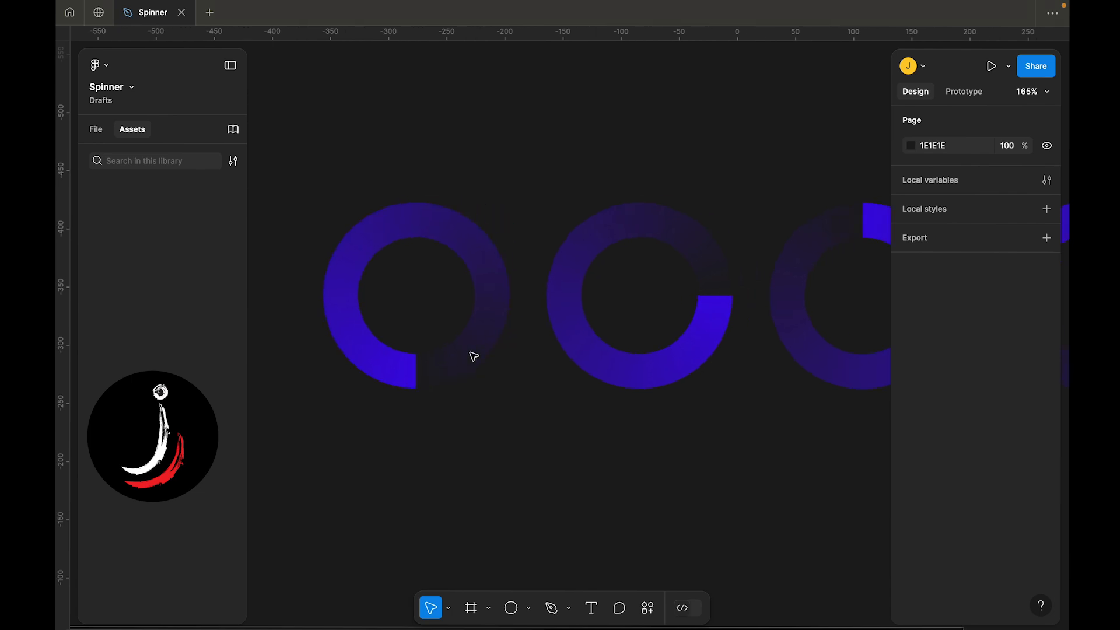
{"action": "scroll", "coordinate": [474, 357], "scroll_direction": "down", "scroll_amount": 3}
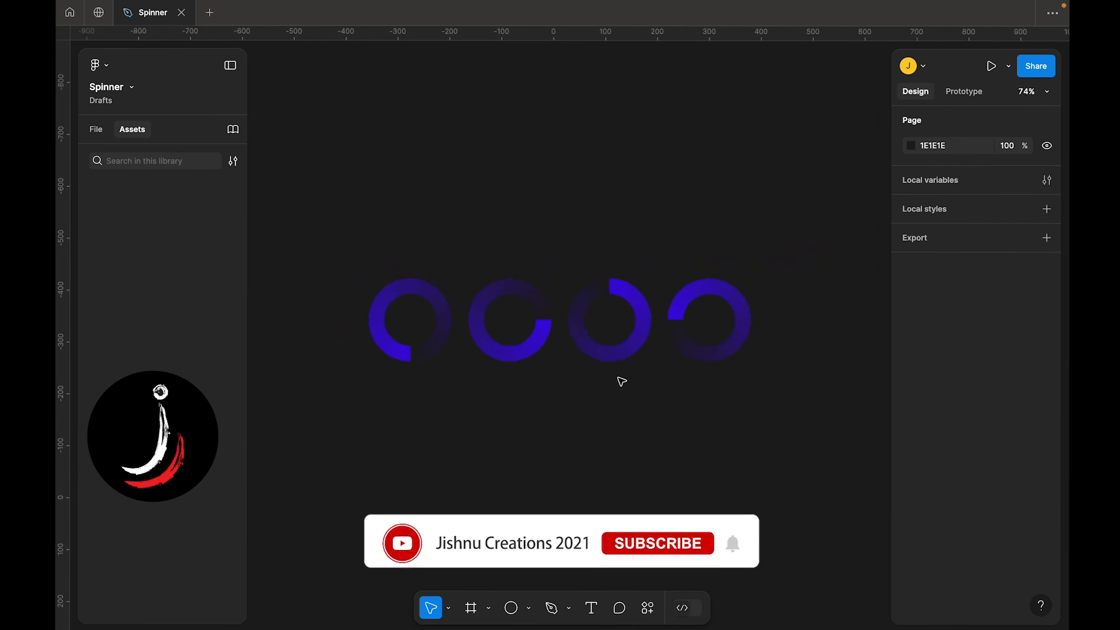
{"action": "left_click_drag", "start_coordinate": [729, 394], "coordinate": [336, 278]}
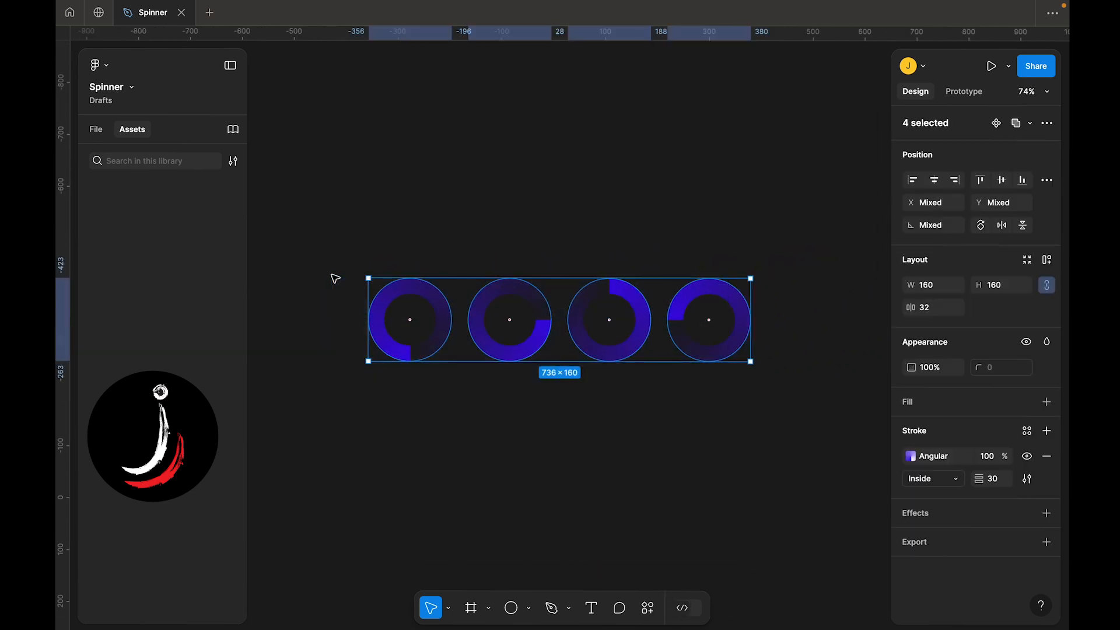
{"action": "left_click", "coordinate": [645, 610]}
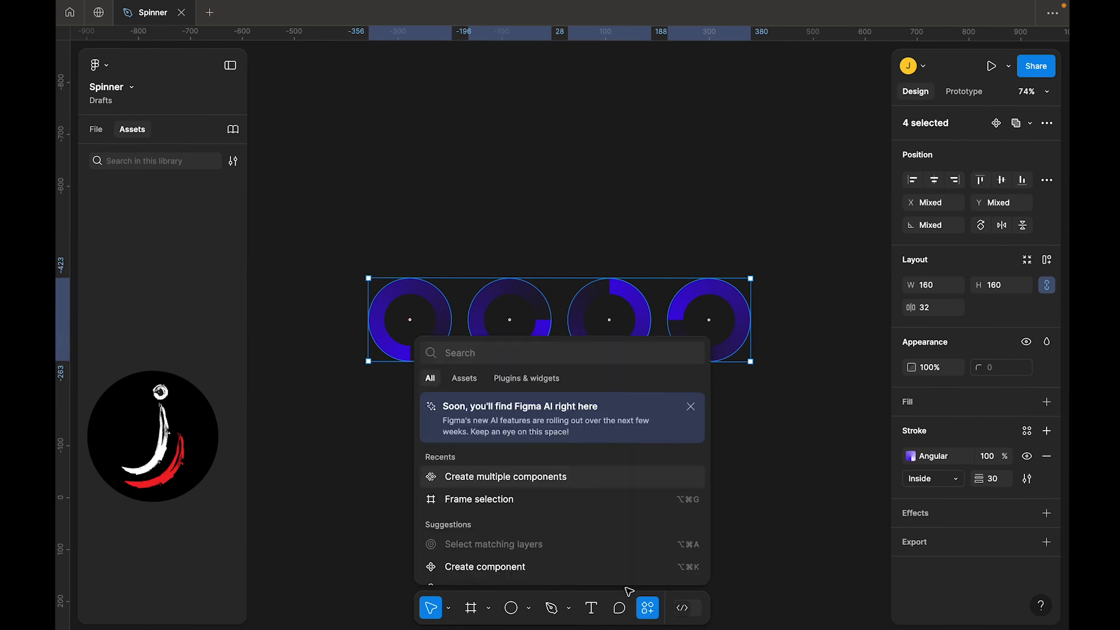
{"action": "scroll", "coordinate": [512, 541], "scroll_direction": "down", "scroll_amount": 2}
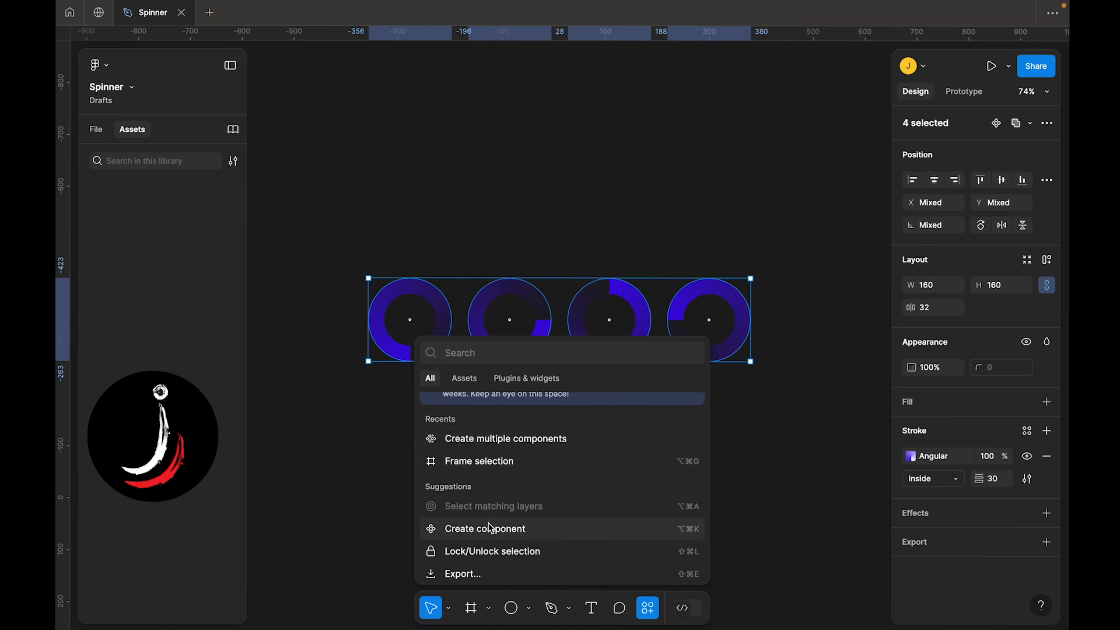
{"action": "left_click", "coordinate": [475, 439]}
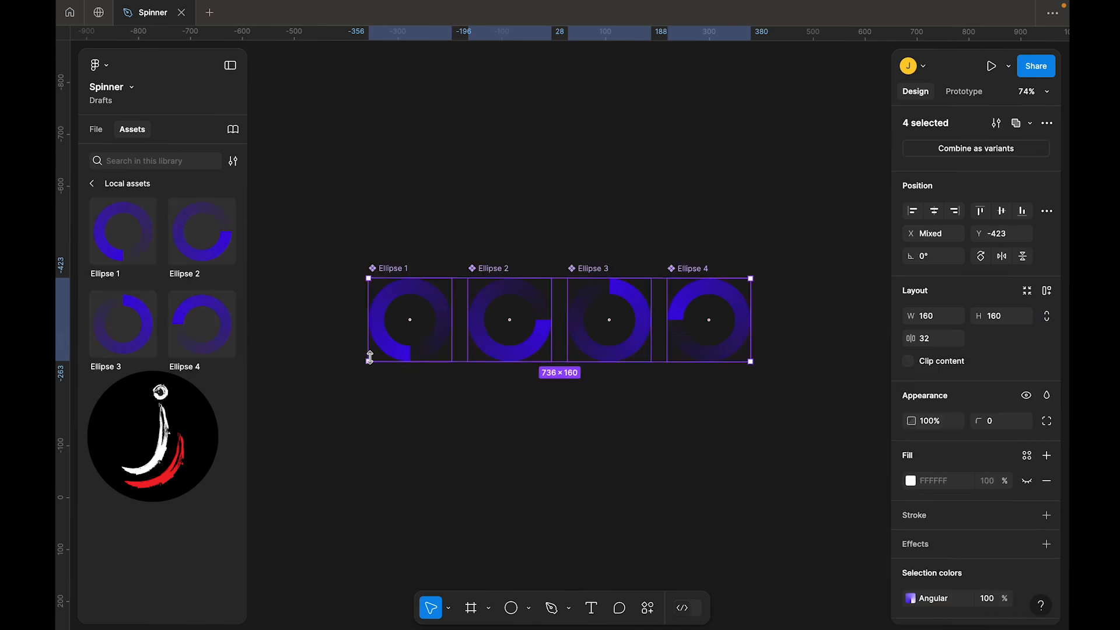
Combine the four ring components as variants of a single component set
{"action": "left_click", "coordinate": [326, 296]}
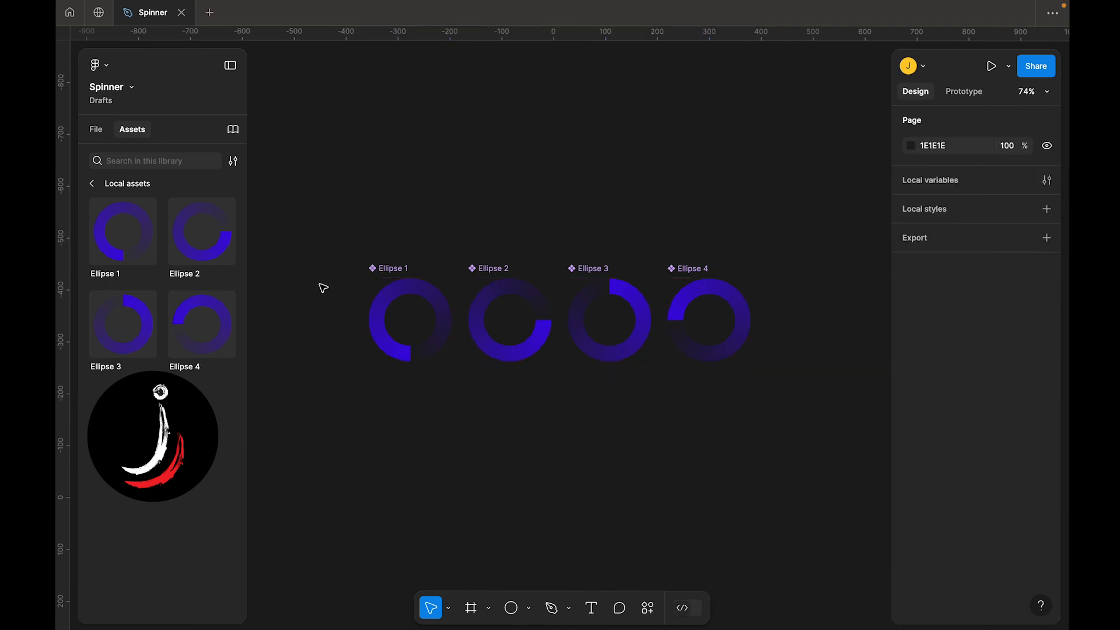
{"action": "left_click", "coordinate": [389, 279]}
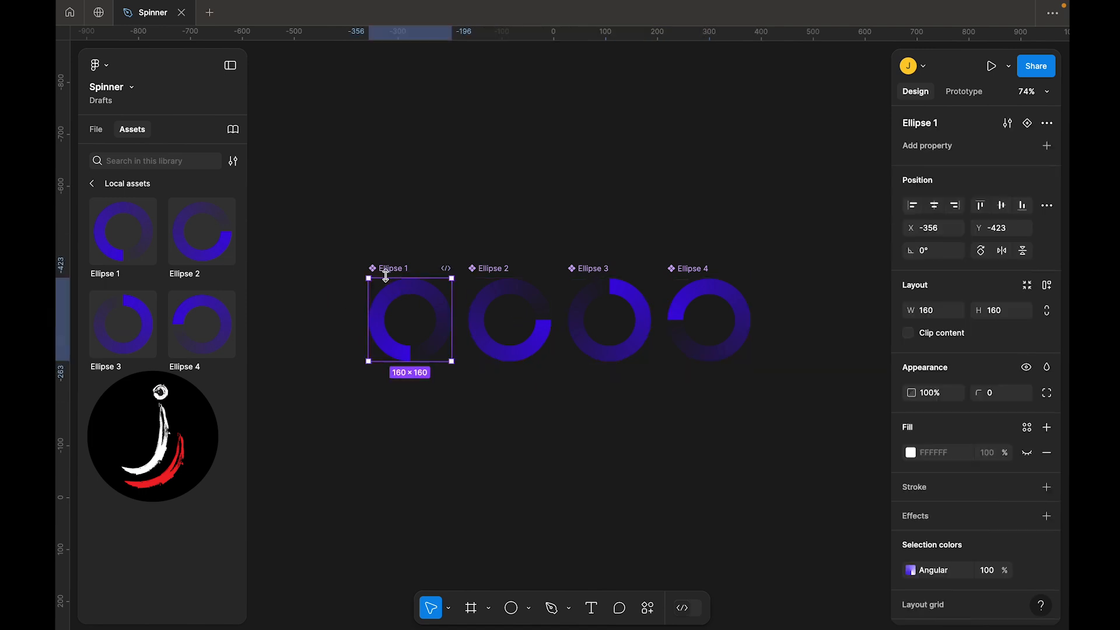
{"action": "left_click", "coordinate": [502, 302]}
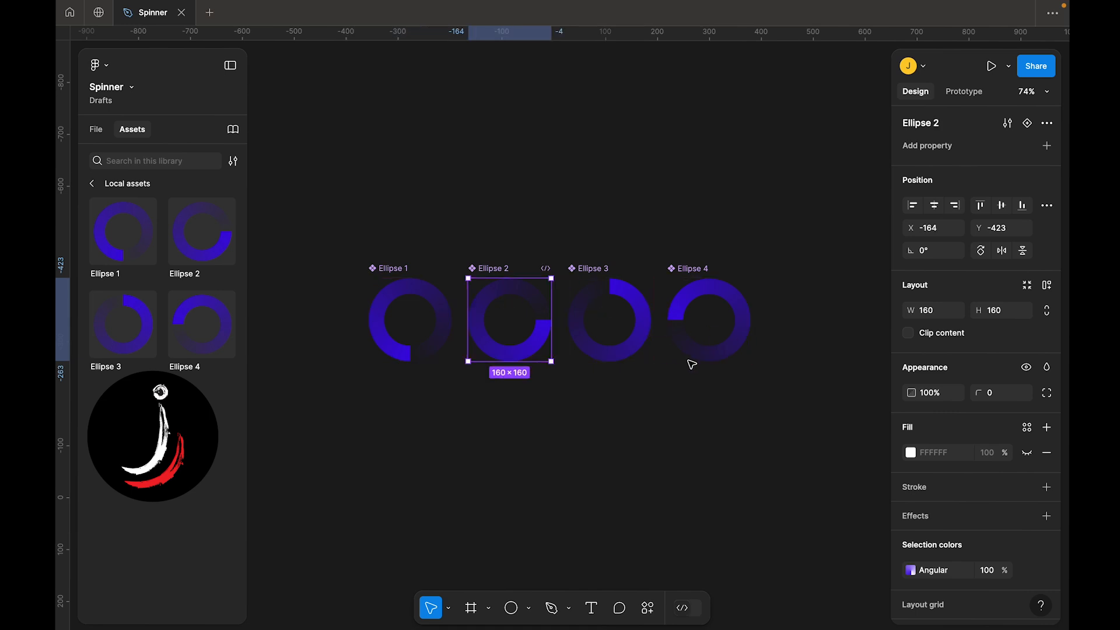
{"action": "left_click", "coordinate": [777, 393]}
{"action": "left_click_drag", "start_coordinate": [773, 390], "coordinate": [326, 265]}
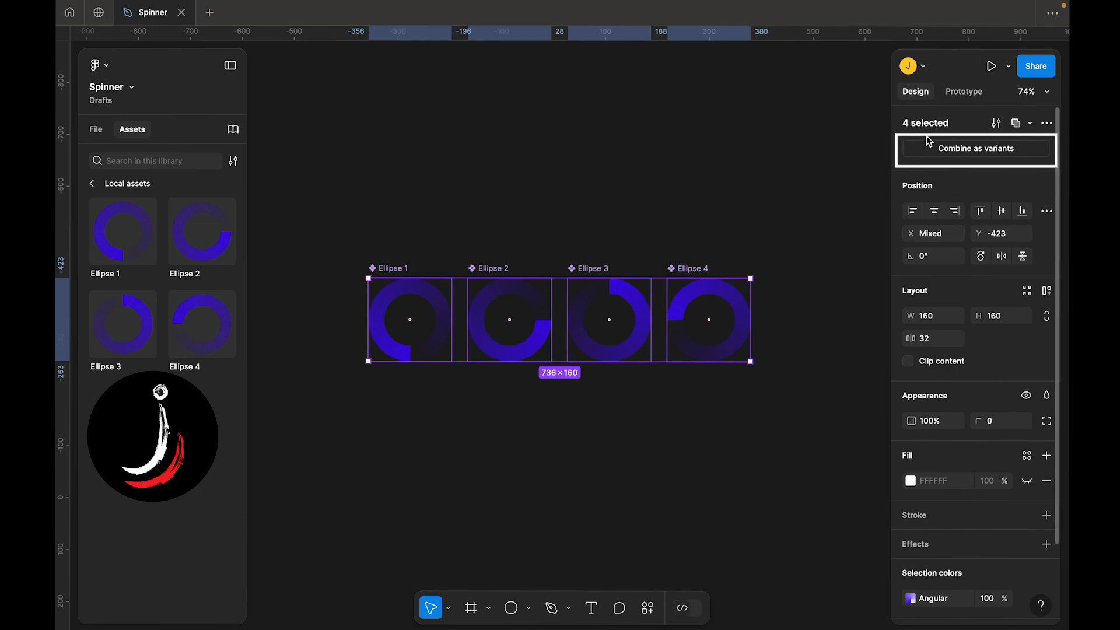
{"action": "left_click", "coordinate": [961, 150]}
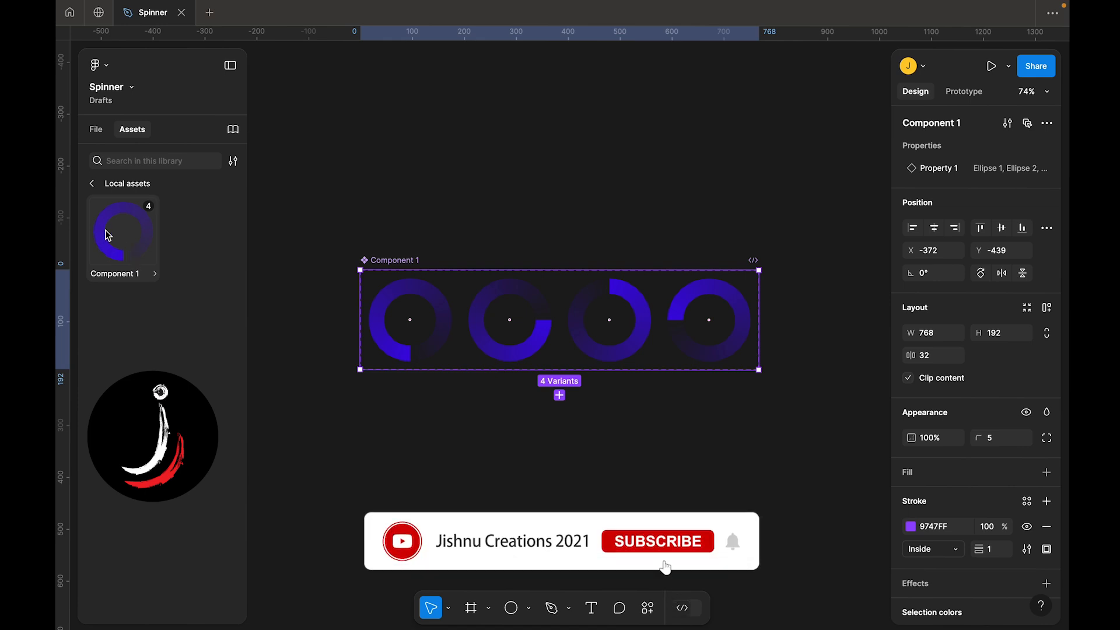
Link the first variant to the second with an After delay trigger of 1 ms, Smart animate and a Linear curve
{"action": "left_click", "coordinate": [954, 91]}
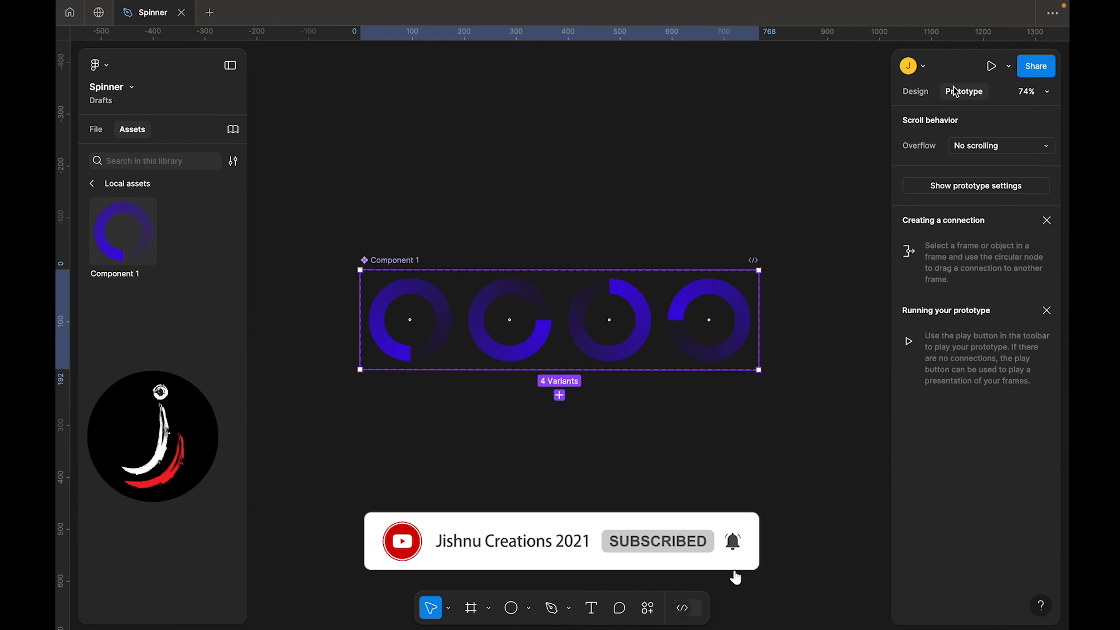
{"action": "left_click", "coordinate": [450, 318]}
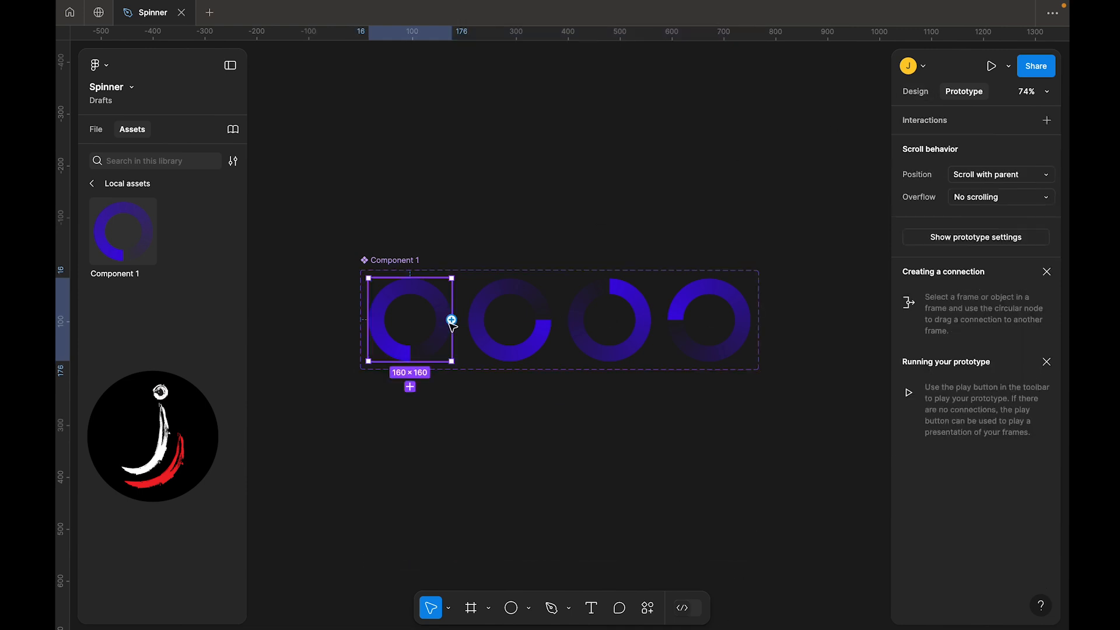
{"action": "left_click_drag", "start_coordinate": [451, 319], "coordinate": [498, 336]}
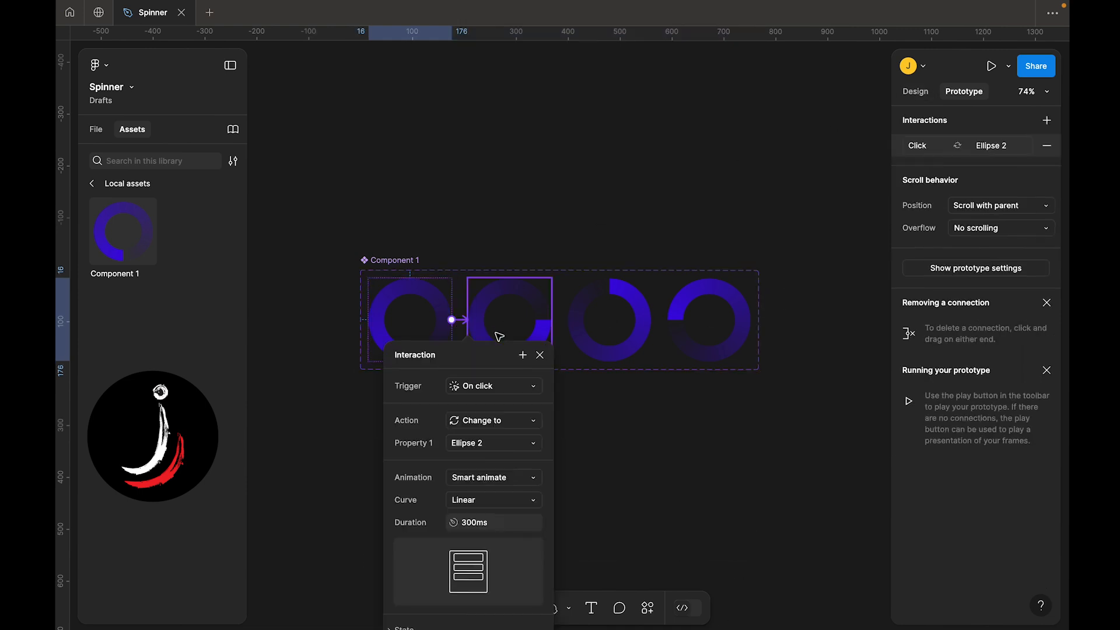
{"action": "left_click", "coordinate": [497, 392]}
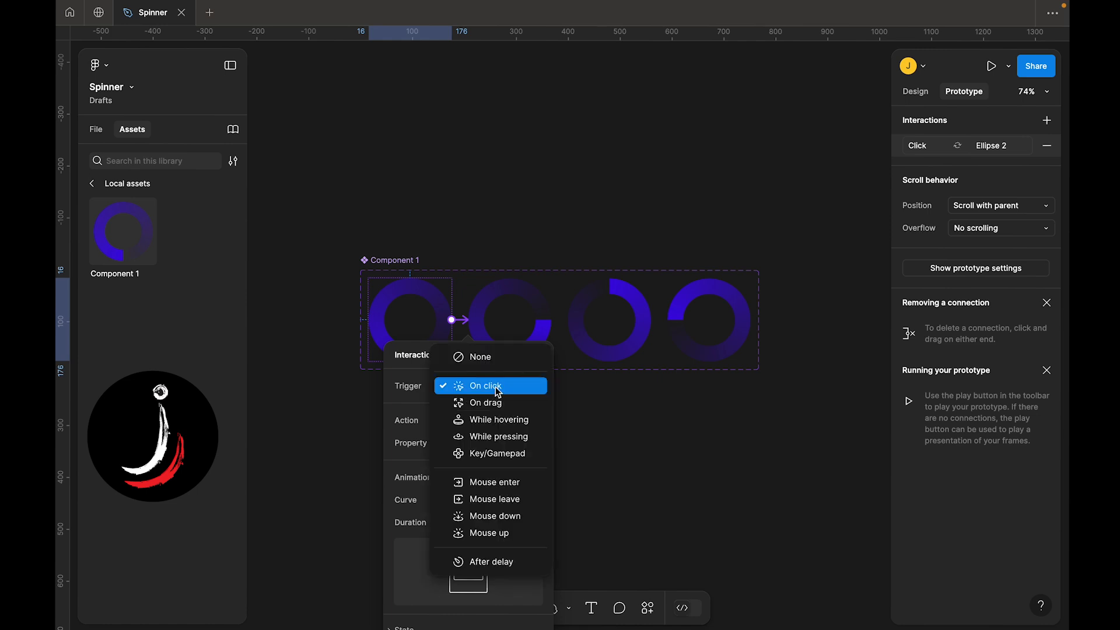
{"action": "left_click", "coordinate": [504, 560]}
{"action": "left_click", "coordinate": [464, 411]}
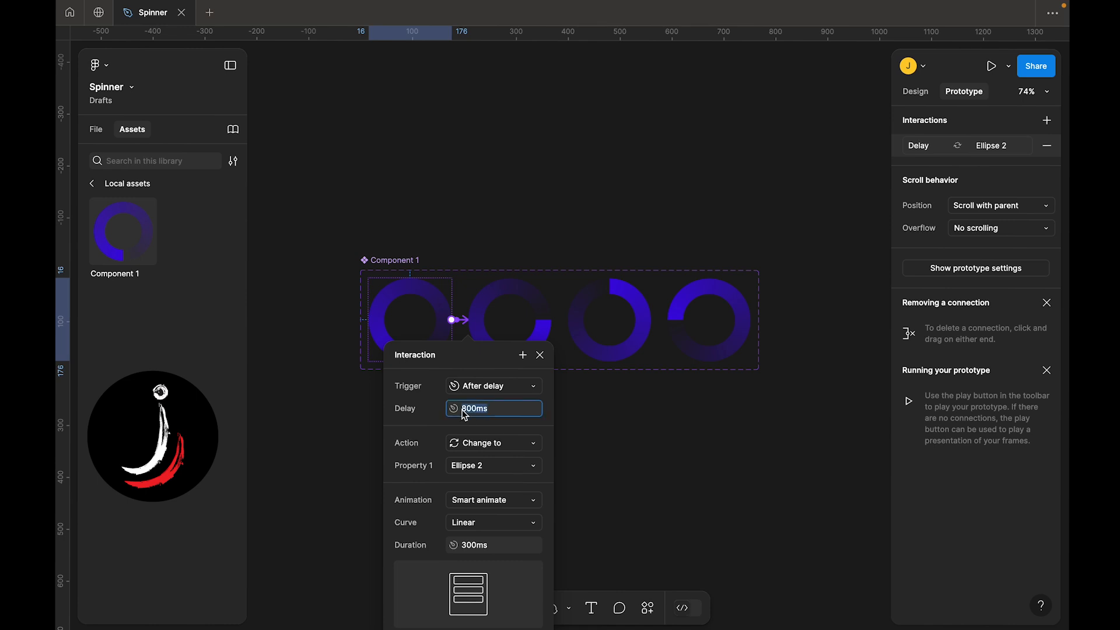
{"action": "type", "text": "1"}
{"action": "key", "text": "Return"}
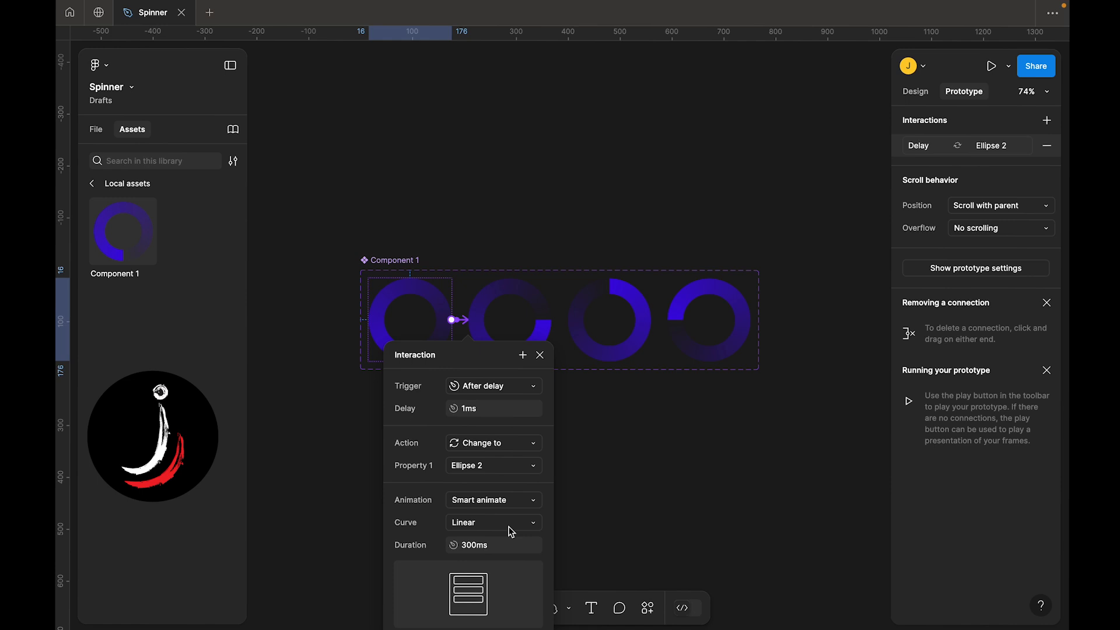
{"action": "left_click", "coordinate": [493, 502]}
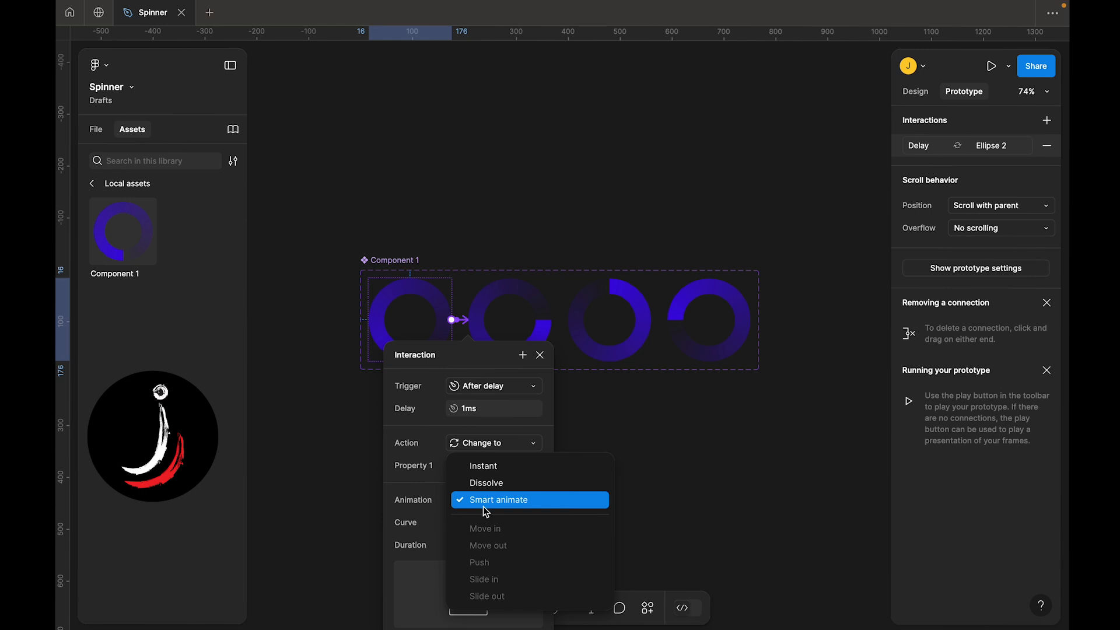
{"action": "left_click", "coordinate": [426, 526]}
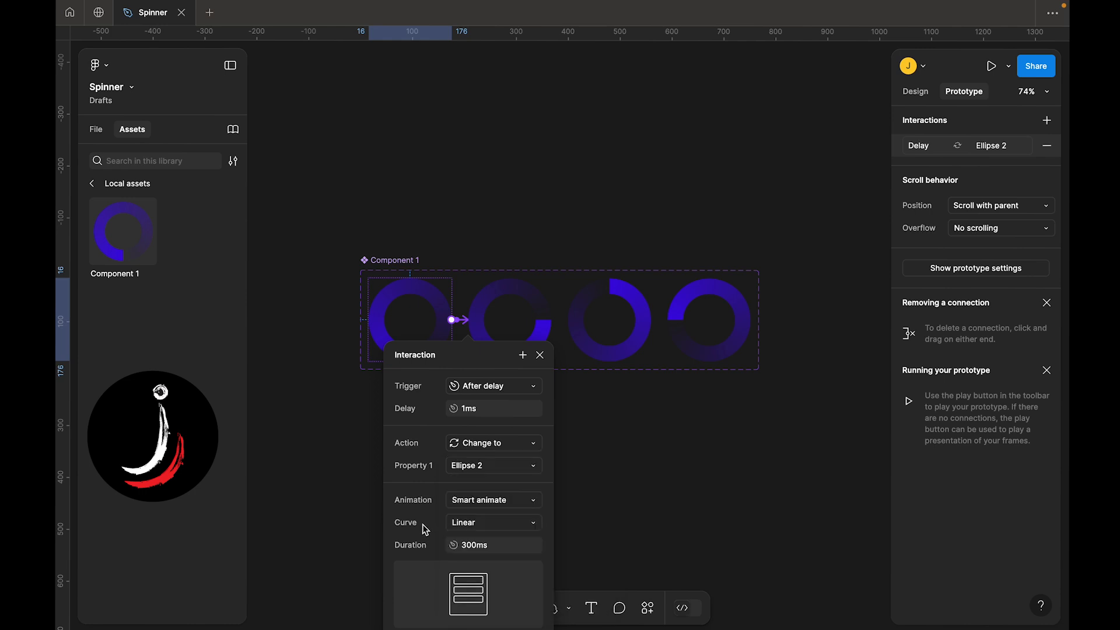
{"action": "left_click", "coordinate": [464, 523]}
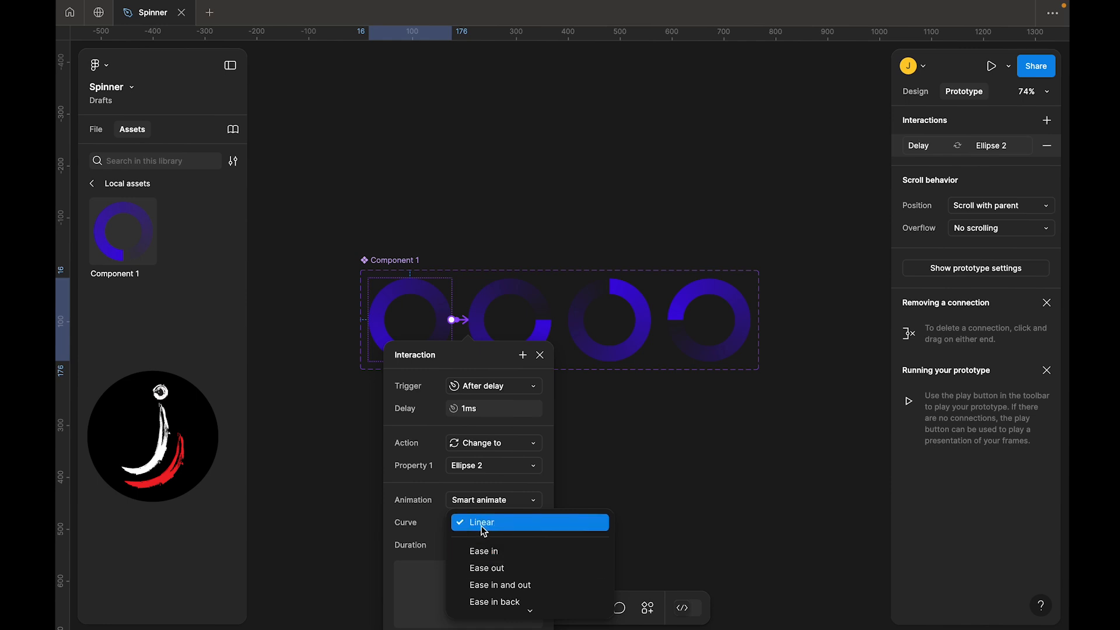
{"action": "left_click", "coordinate": [429, 531]}
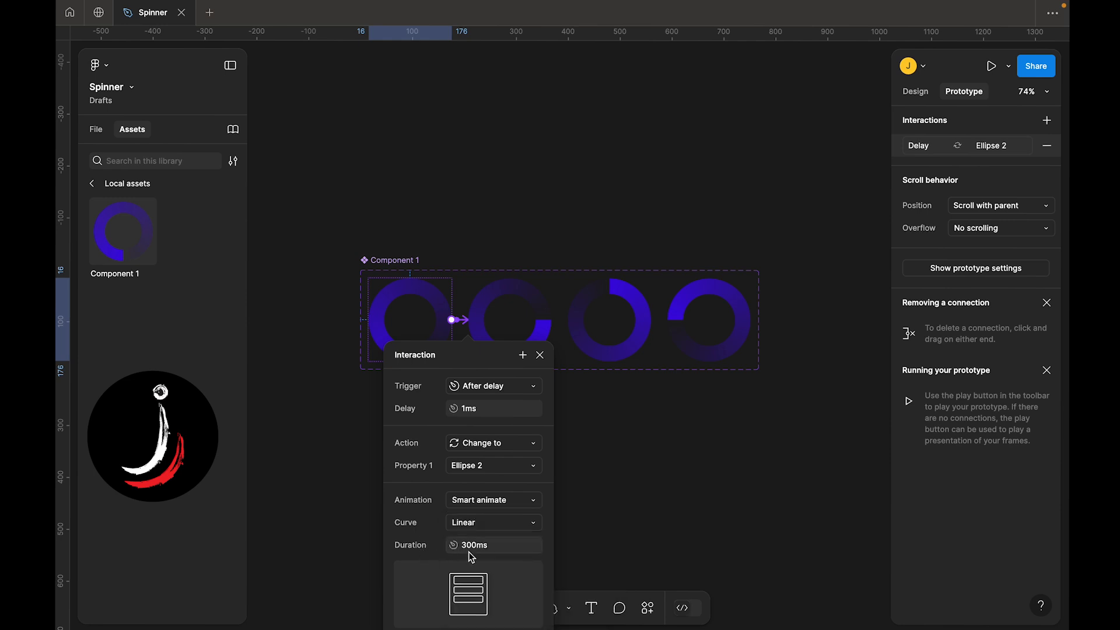
Link the second variant to the third with an After delay trigger of 1 ms
{"action": "left_click", "coordinate": [484, 306]}
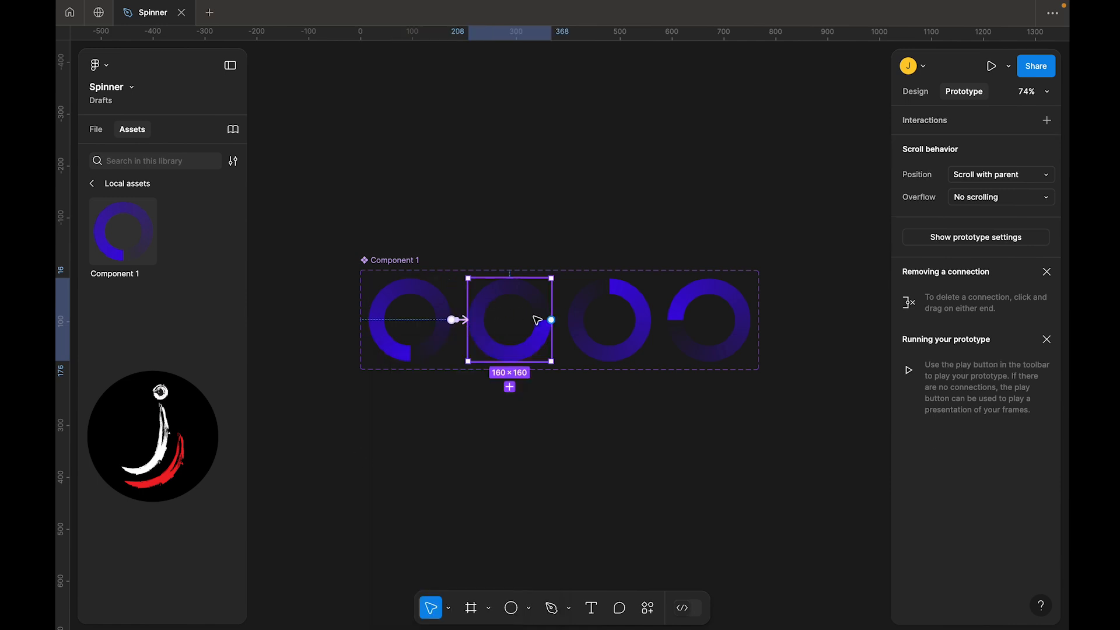
{"action": "left_click_drag", "start_coordinate": [579, 331], "coordinate": [581, 330]}
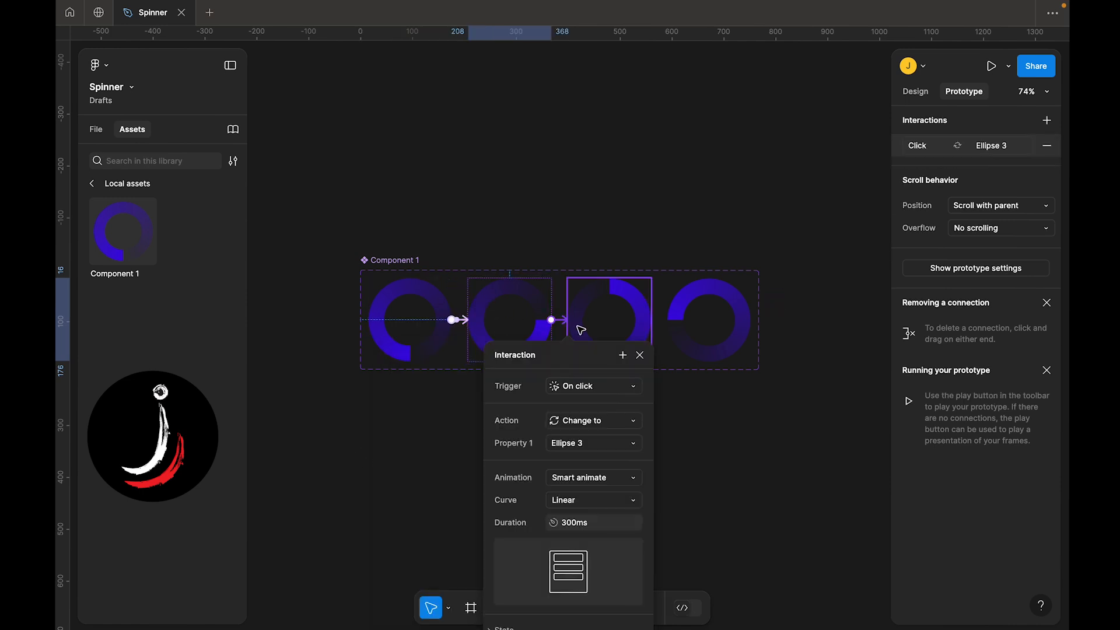
{"action": "left_click", "coordinate": [579, 386]}
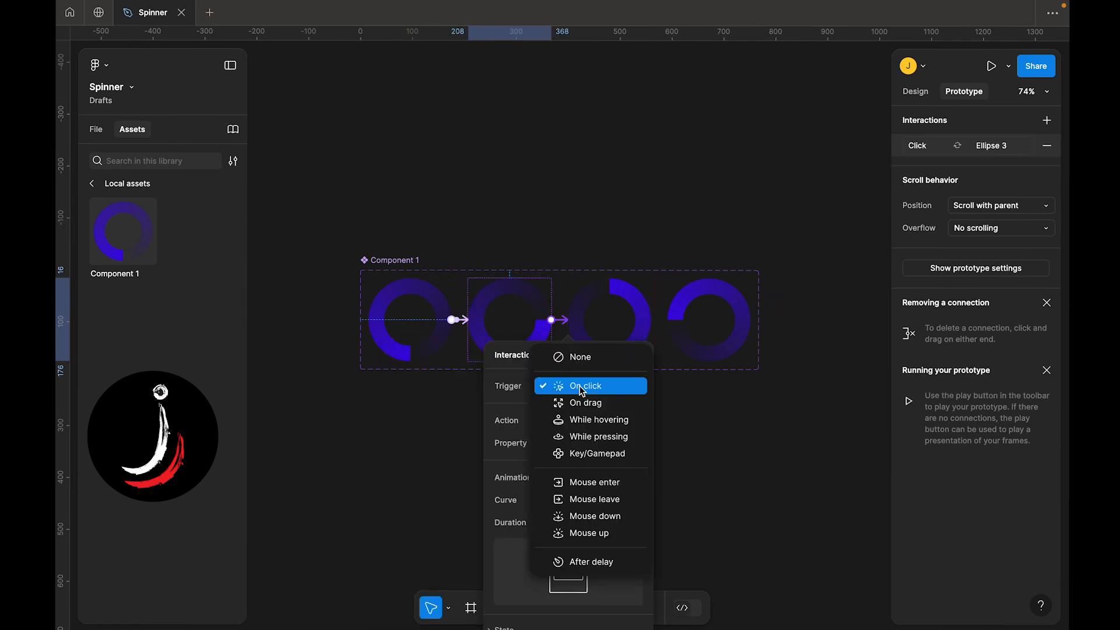
{"action": "left_click", "coordinate": [592, 563]}
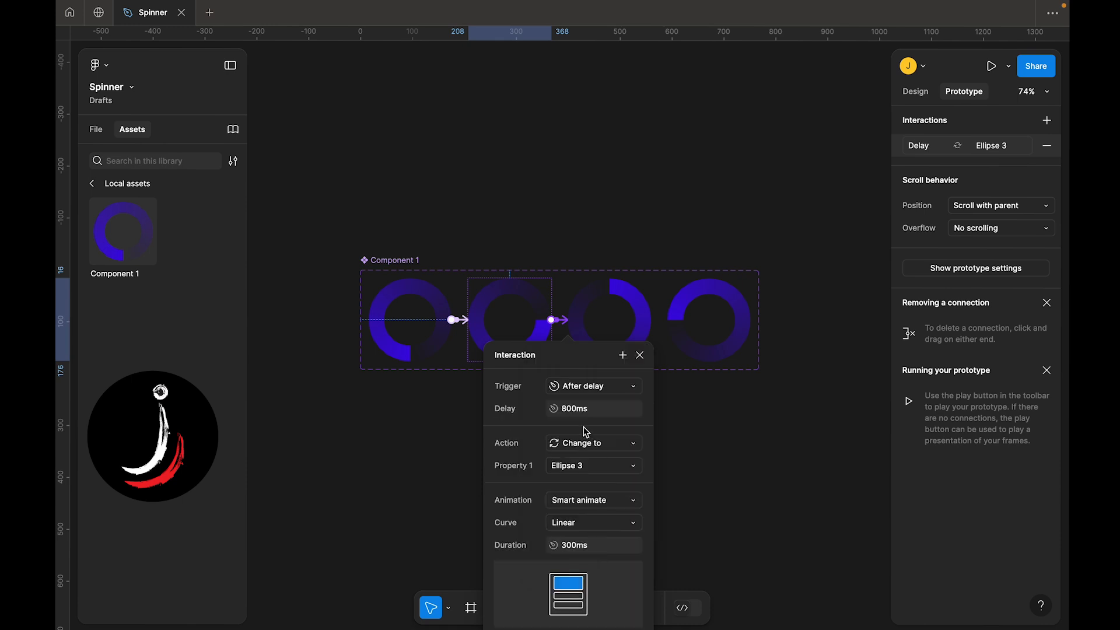
{"action": "left_click", "coordinate": [565, 408]}
{"action": "type", "text": "1"}
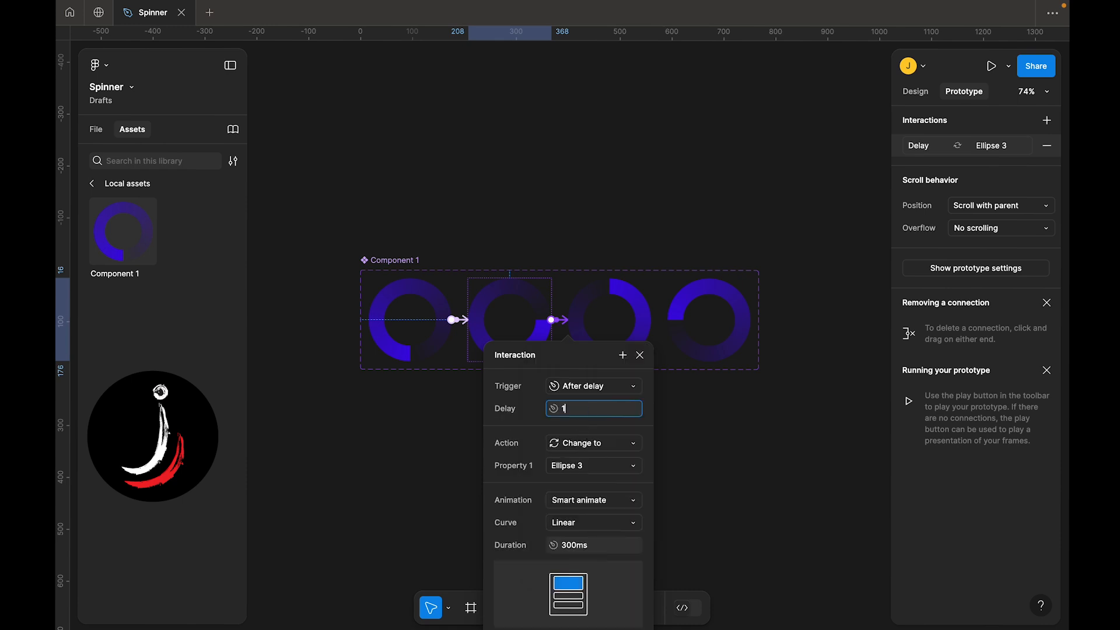
{"action": "key", "text": "Return"}
Link the third variant to the fourth with an After delay trigger of 1 ms
{"action": "left_click", "coordinate": [611, 315]}
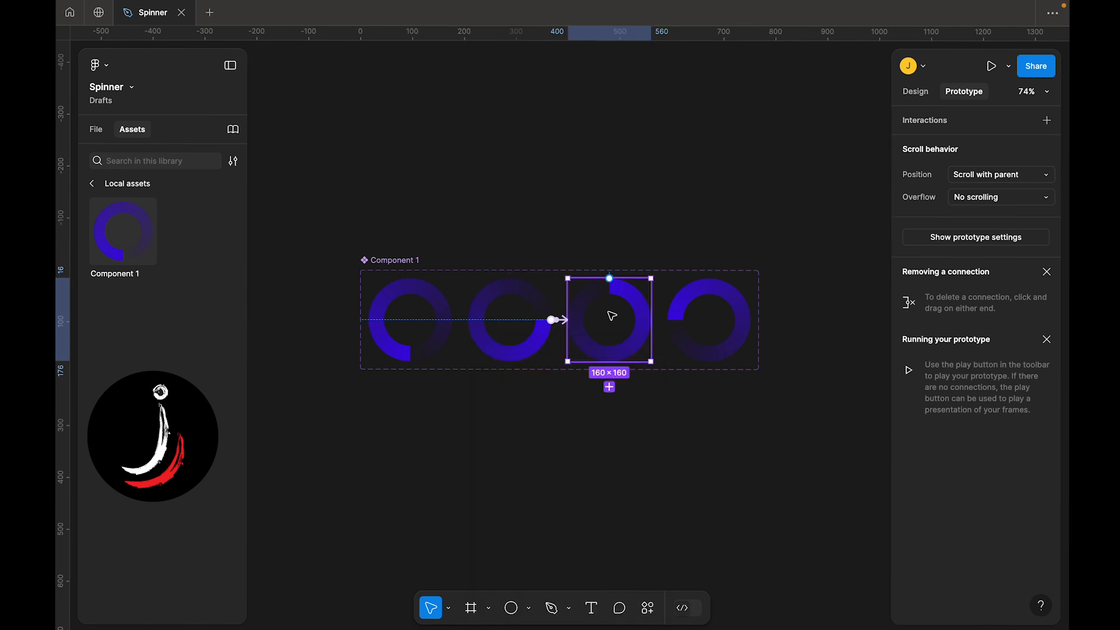
{"action": "left_click_drag", "start_coordinate": [650, 319], "coordinate": [702, 325]}
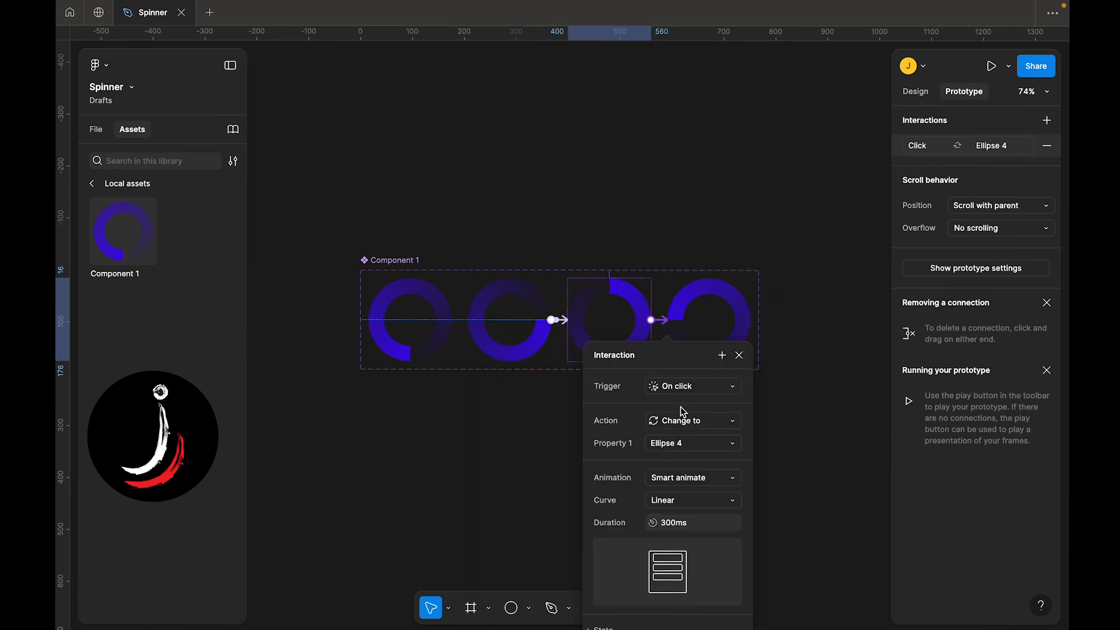
{"action": "left_click", "coordinate": [668, 391]}
{"action": "left_click", "coordinate": [689, 557]}
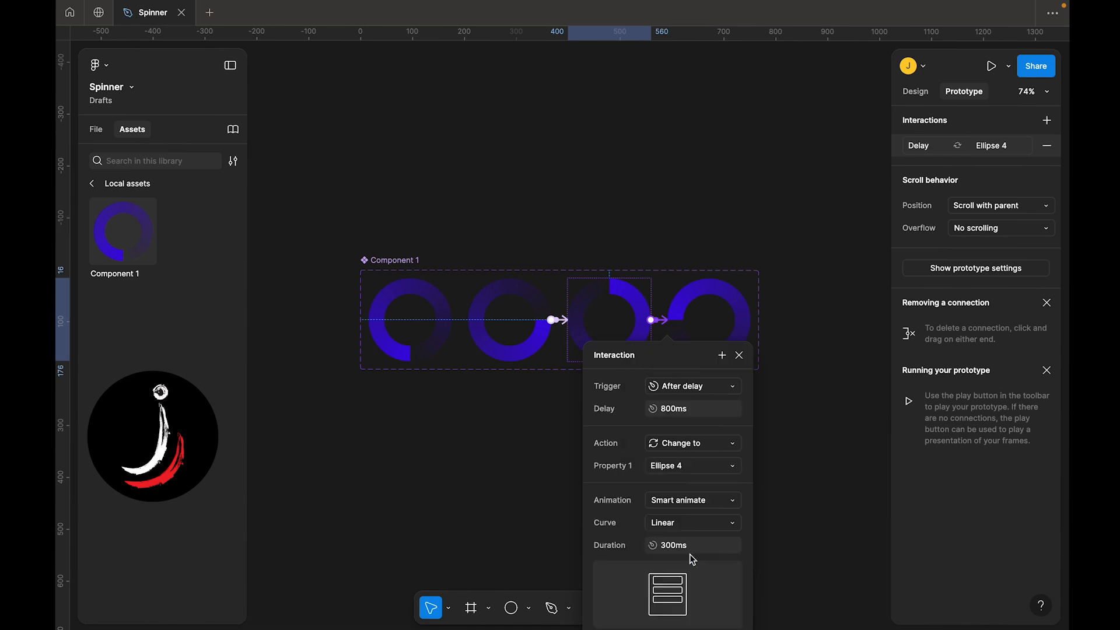
{"action": "left_click", "coordinate": [673, 408]}
{"action": "type", "text": "1"}
{"action": "key", "text": "Return"}
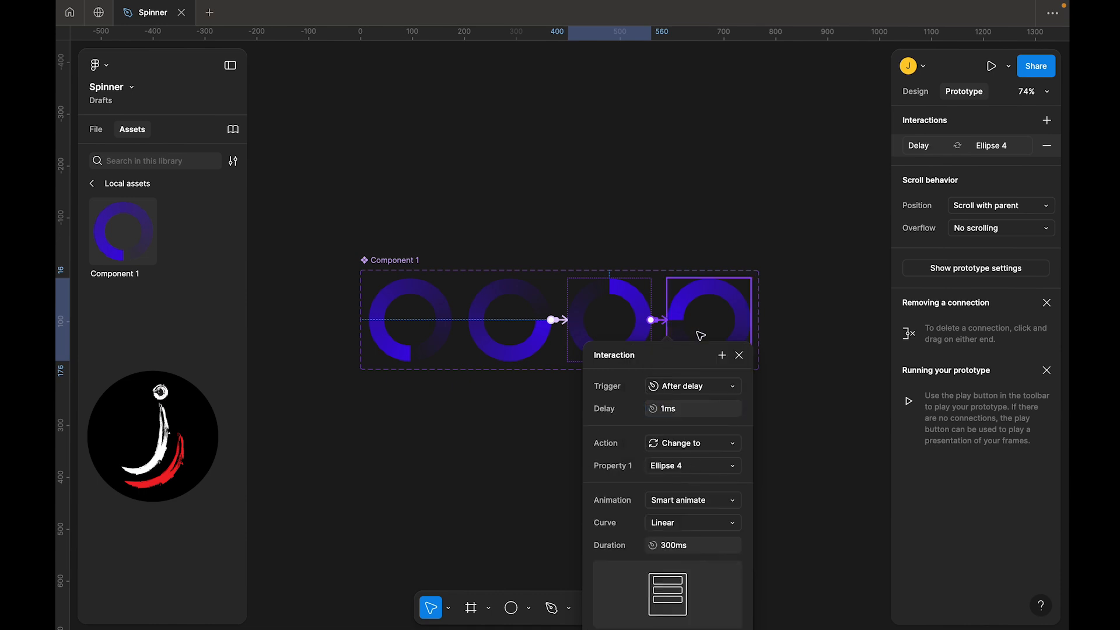
Link the fourth variant back to the first with an After delay trigger of 1 ms
{"action": "left_click", "coordinate": [720, 309]}
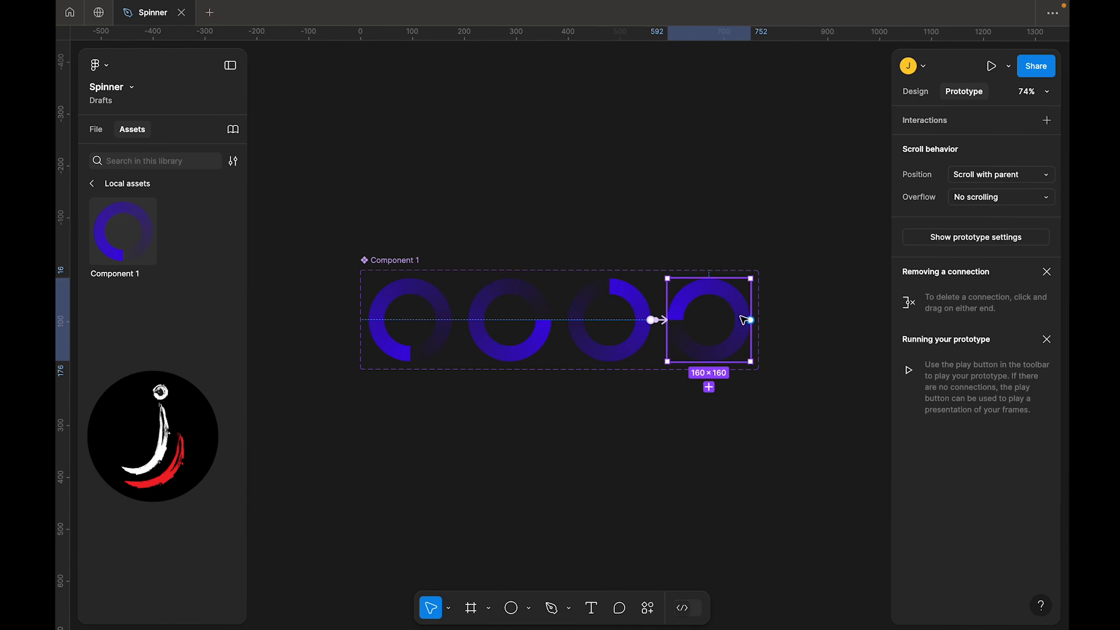
{"action": "left_click_drag", "start_coordinate": [750, 320], "coordinate": [395, 331]}
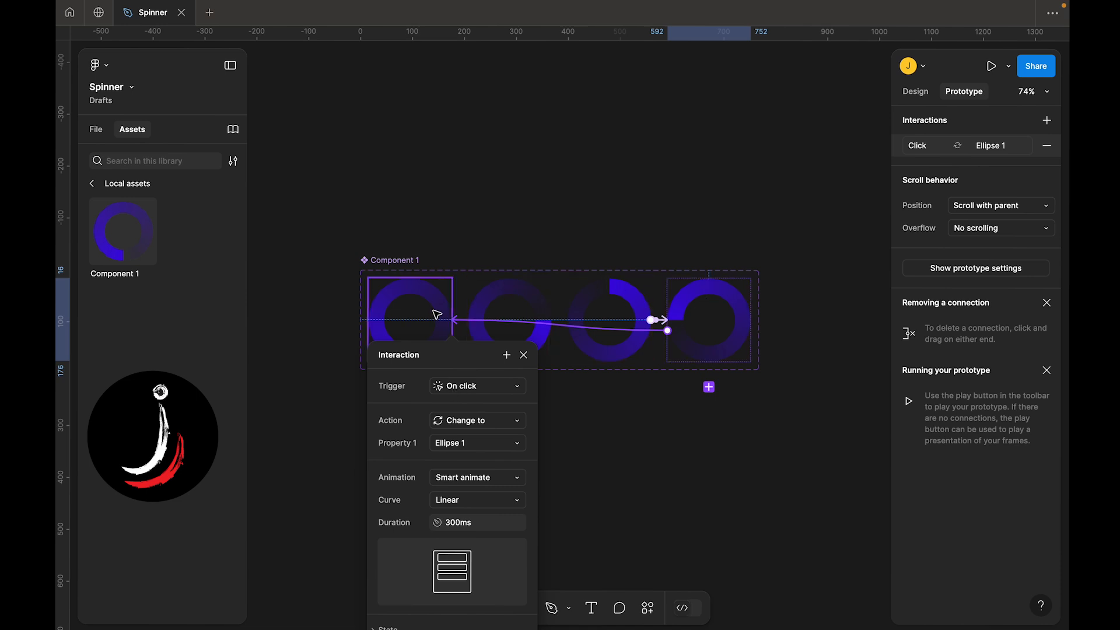
{"action": "left_click", "coordinate": [476, 389]}
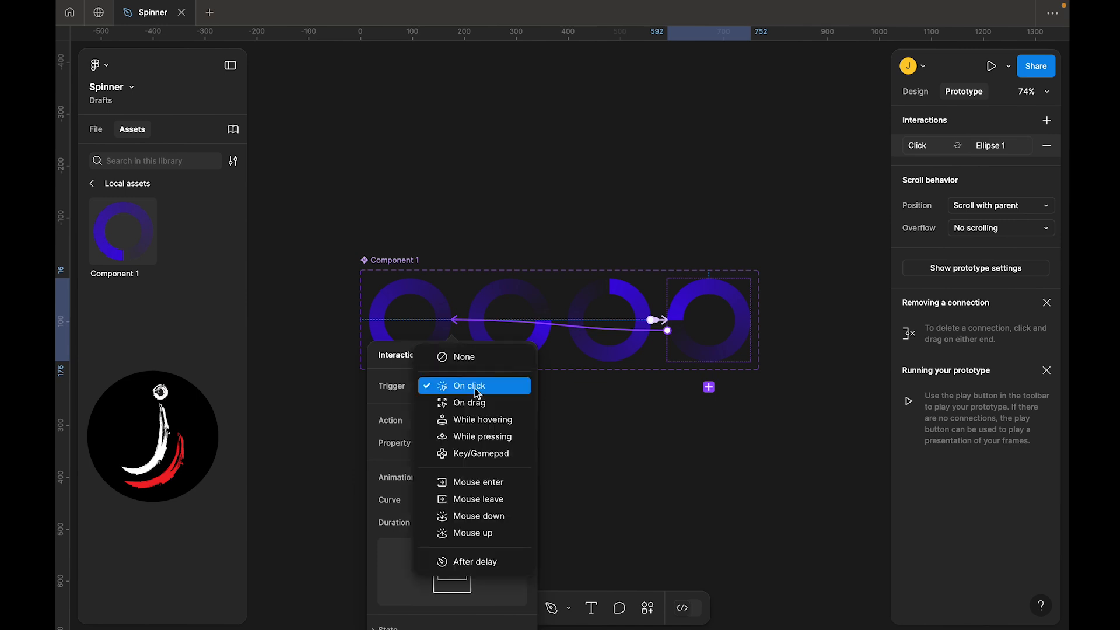
{"action": "left_click", "coordinate": [490, 562]}
{"action": "left_click", "coordinate": [458, 408]}
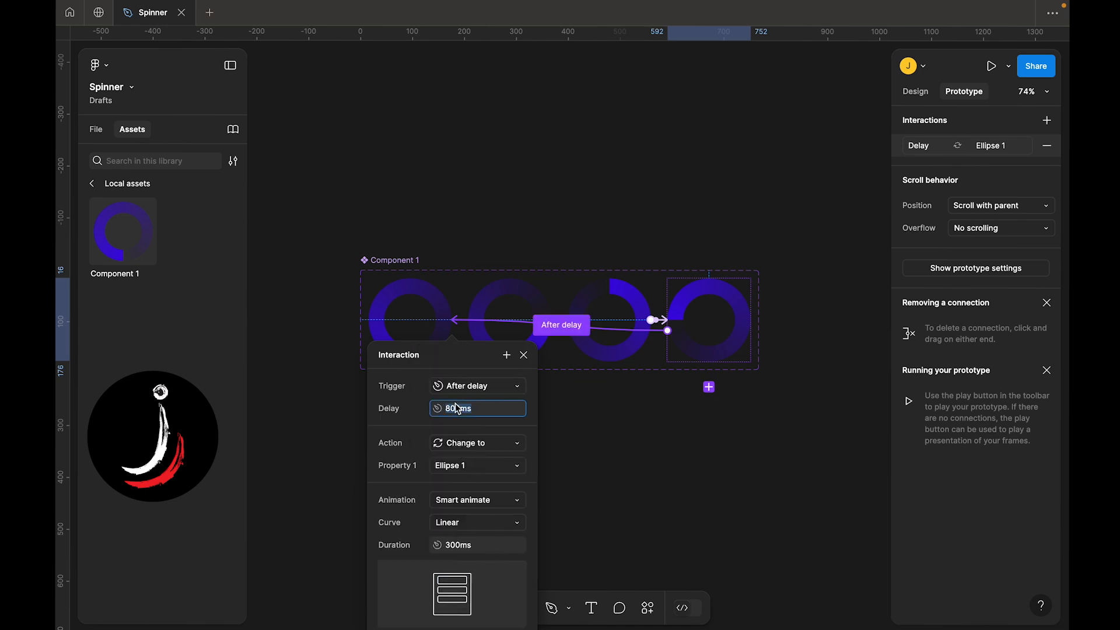
{"action": "type", "text": "1"}
{"action": "key", "text": "Return"}
{"action": "left_click", "coordinate": [310, 352]}
Create an iPhone 14 & 15 Pro Max frame next to the component set
{"action": "scroll", "coordinate": [309, 356], "scroll_direction": "down", "scroll_amount": 3}
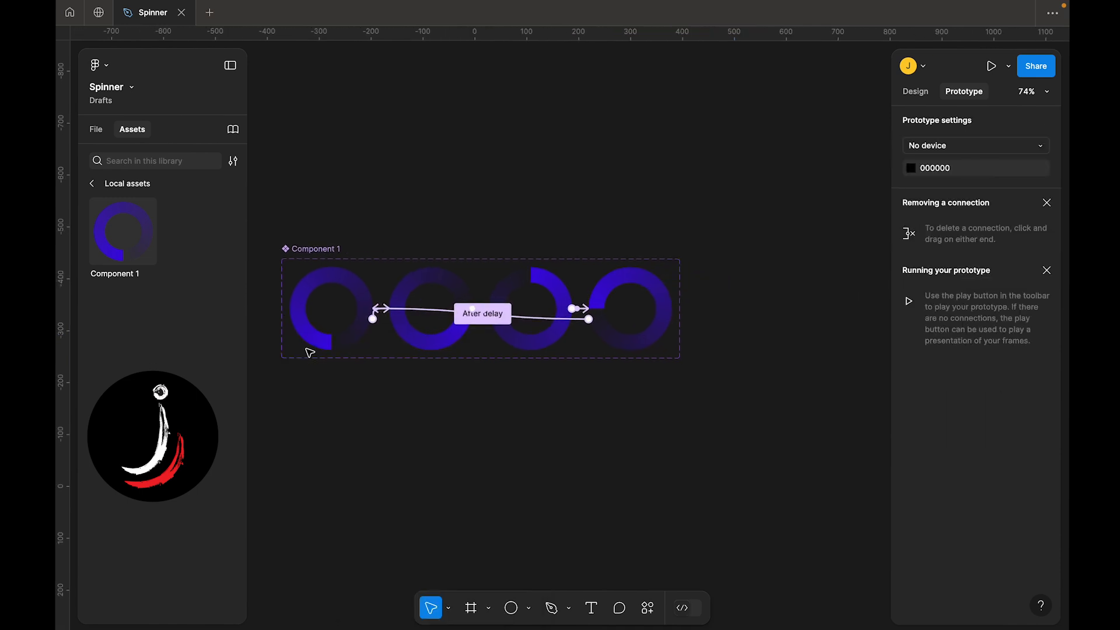
{"action": "scroll", "coordinate": [311, 363], "scroll_direction": "right", "scroll_amount": 2}
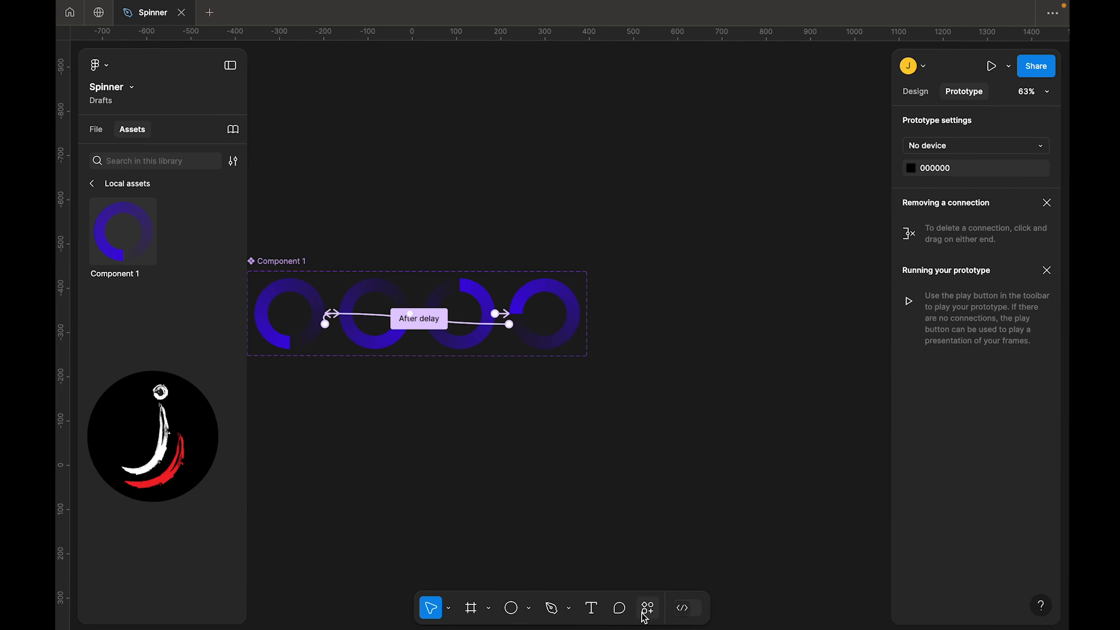
{"action": "left_click", "coordinate": [470, 610]}
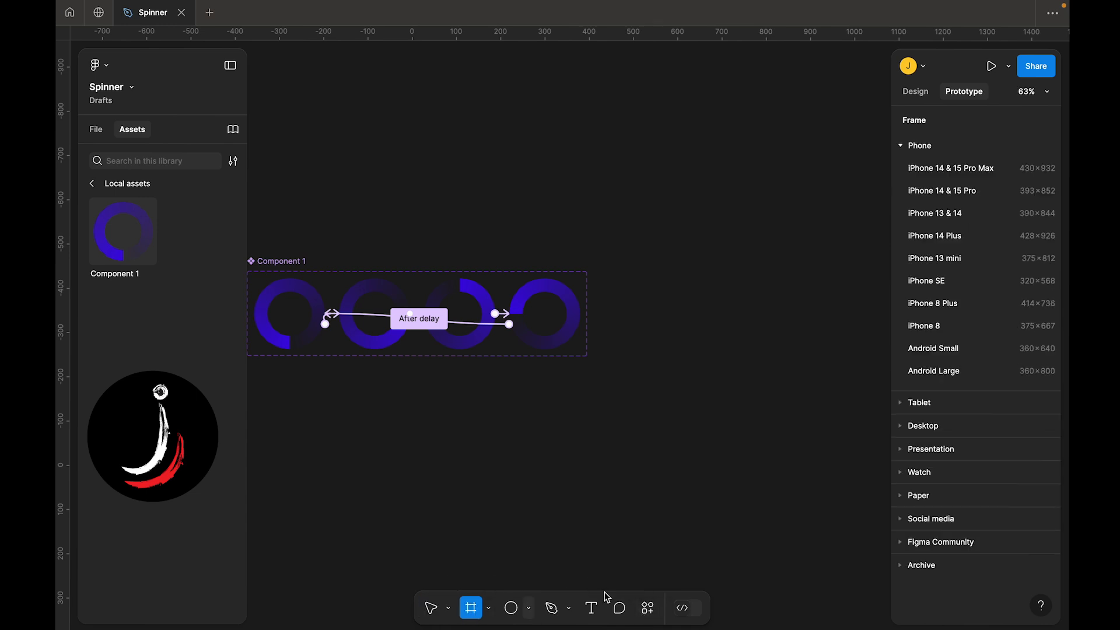
{"action": "left_click", "coordinate": [916, 91]}
{"action": "left_click", "coordinate": [945, 168]}
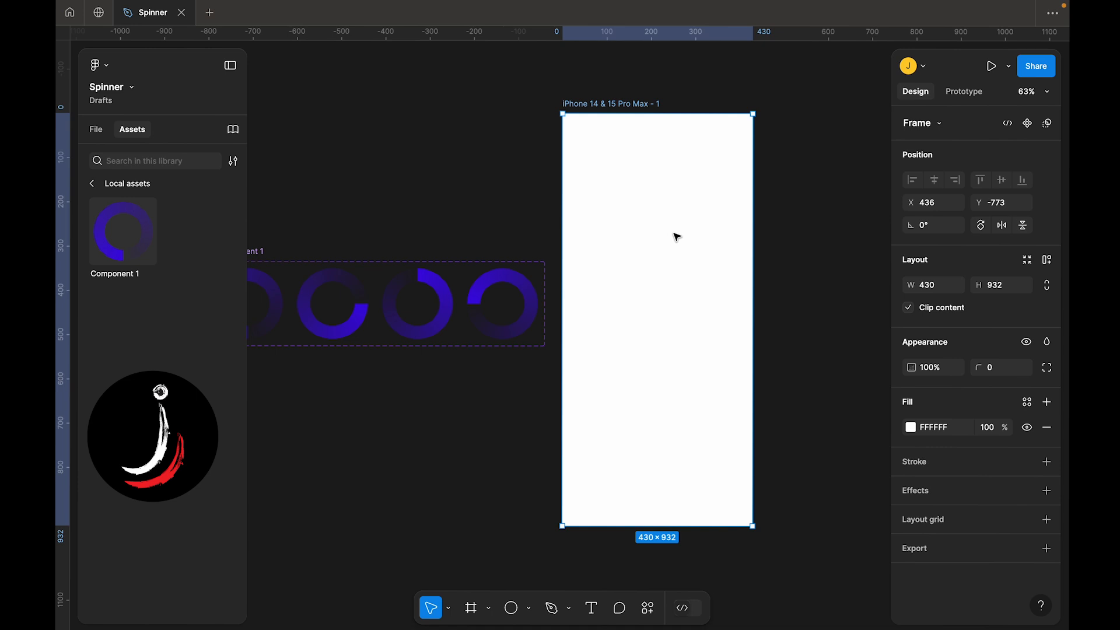
Place an instance of Component 1 into the phone frame and centre it horizontally and vertically
{"action": "scroll", "coordinate": [606, 301], "scroll_direction": "left", "scroll_amount": 3}
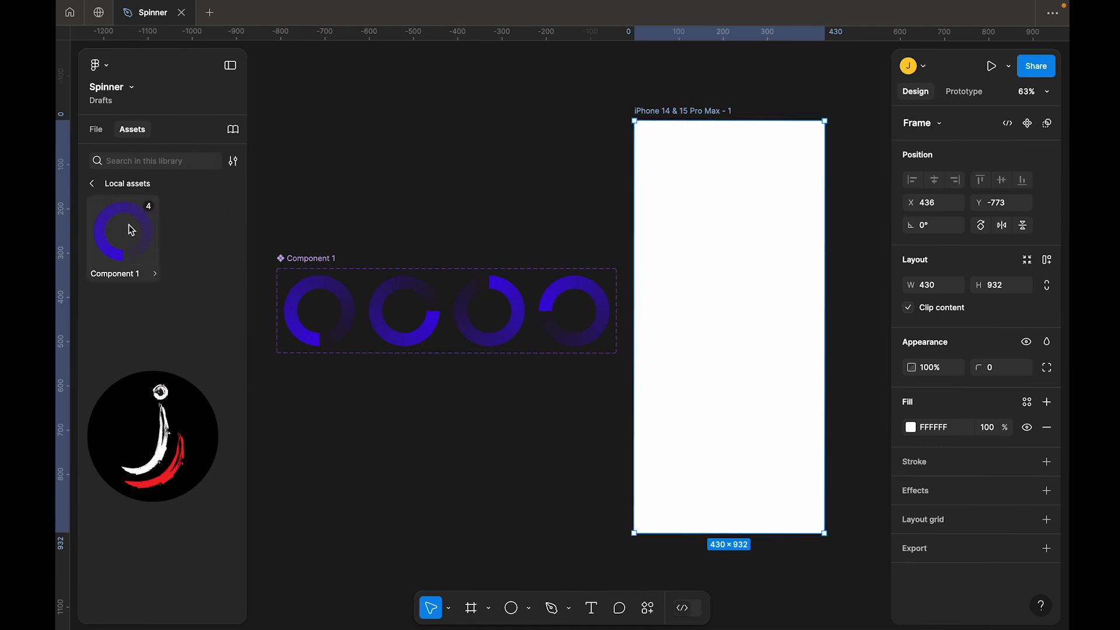
{"action": "left_click_drag", "start_coordinate": [130, 229], "coordinate": [744, 286]}
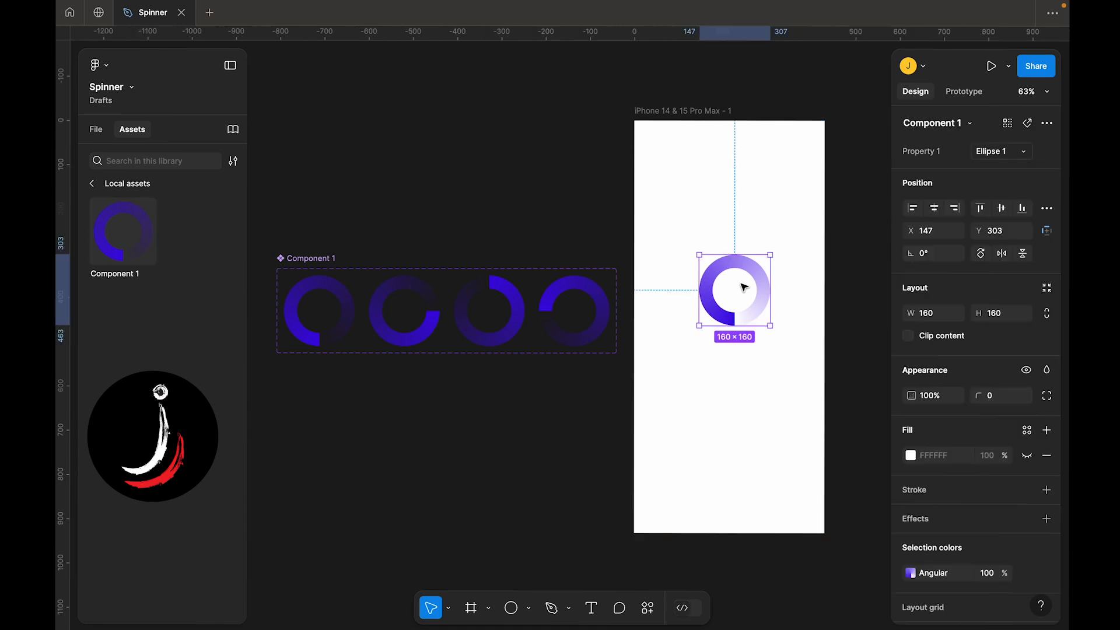
{"action": "scroll", "coordinate": [743, 286], "scroll_direction": "right", "scroll_amount": 3}
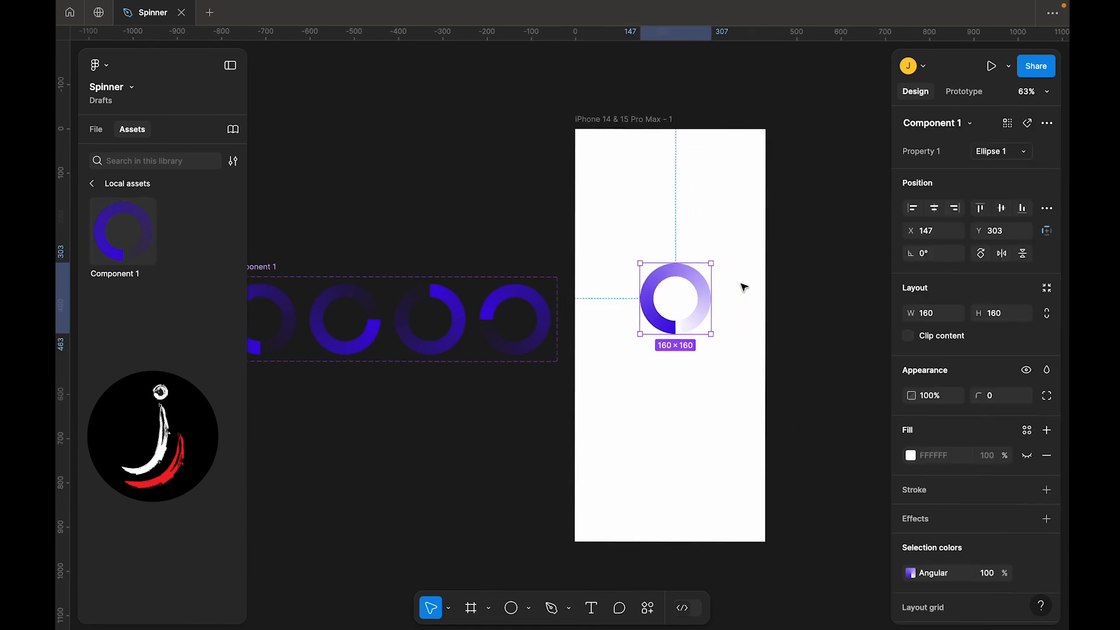
{"action": "left_click", "coordinate": [614, 135]}
{"action": "scroll", "coordinate": [612, 262], "scroll_direction": "right", "scroll_amount": 3}
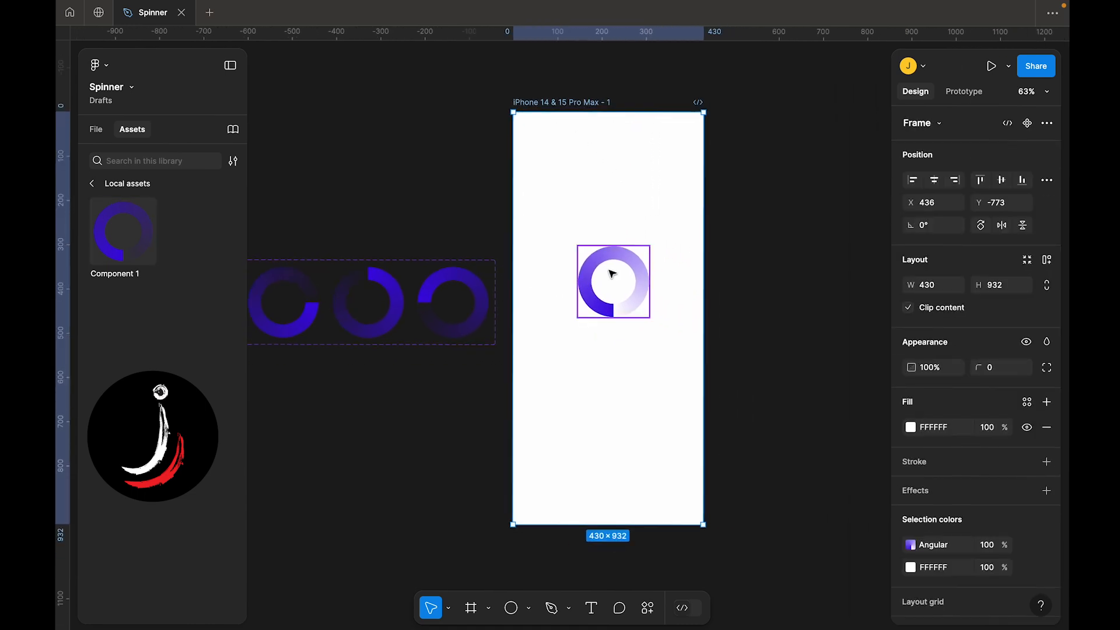
{"action": "left_click", "coordinate": [612, 277]}
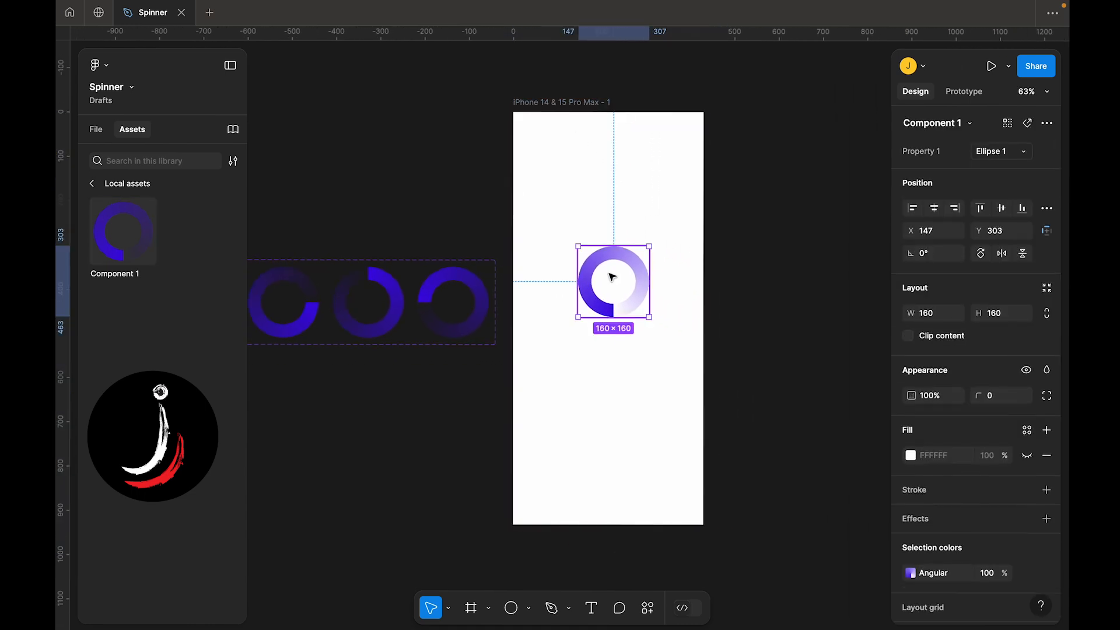
{"action": "left_click", "coordinate": [934, 208]}
{"action": "left_click", "coordinate": [999, 212]}
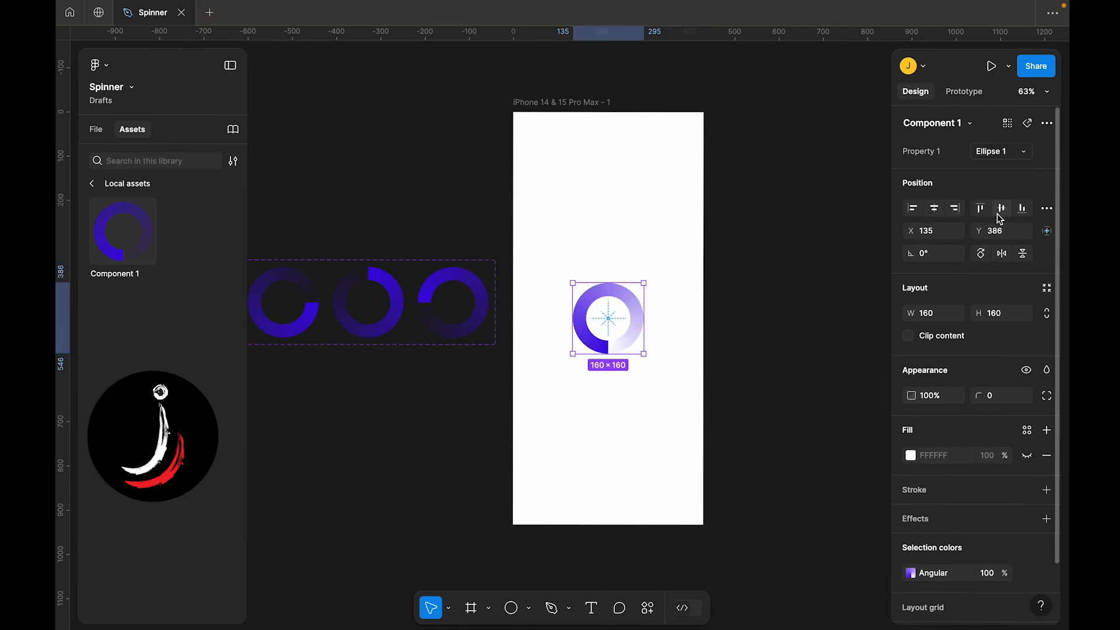
Add a text label reading "Video Loading..." below the spinner in the frame
{"action": "scroll", "coordinate": [585, 279], "scroll_direction": "down", "scroll_amount": 2}
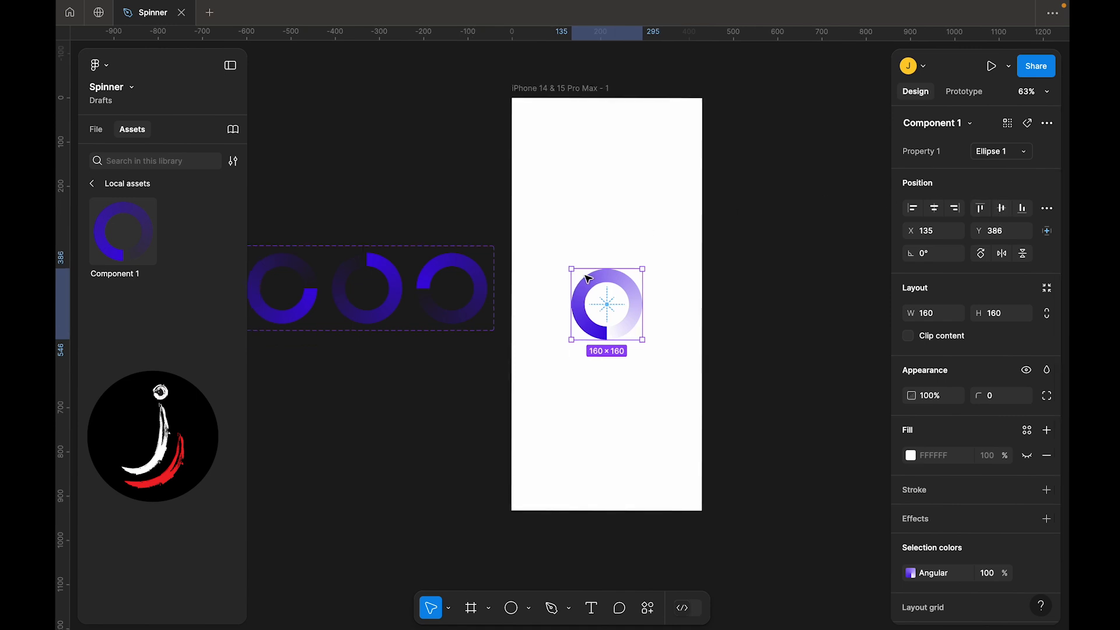
{"action": "scroll", "coordinate": [587, 278], "scroll_direction": "up", "scroll_amount": 3}
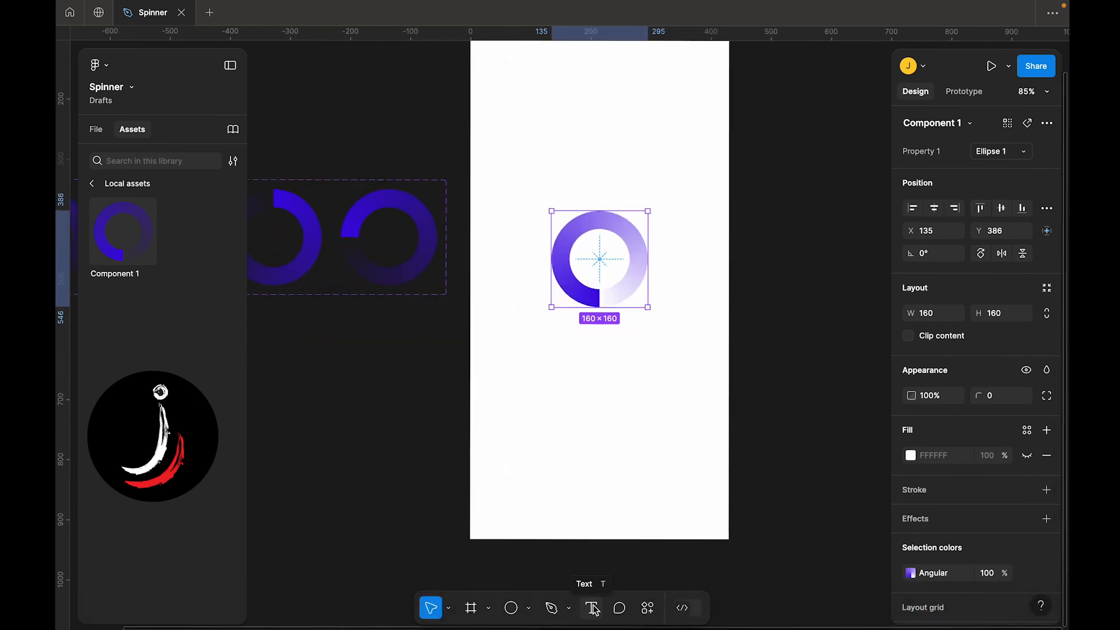
{"action": "left_click", "coordinate": [593, 608]}
{"action": "left_click", "coordinate": [583, 344]}
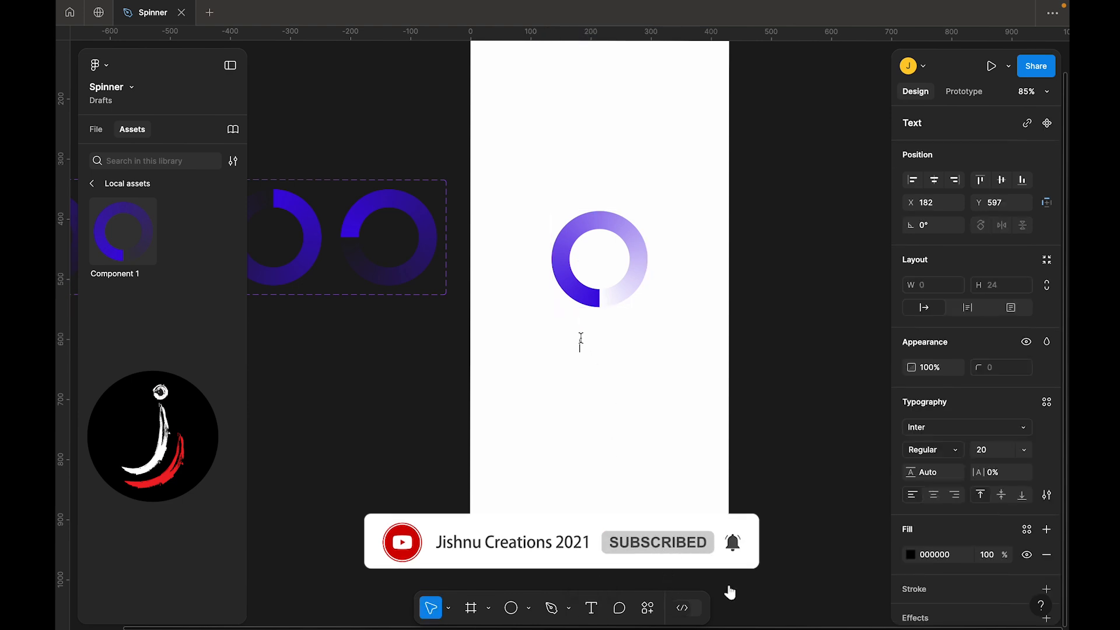
{"action": "type", "text": "V"}
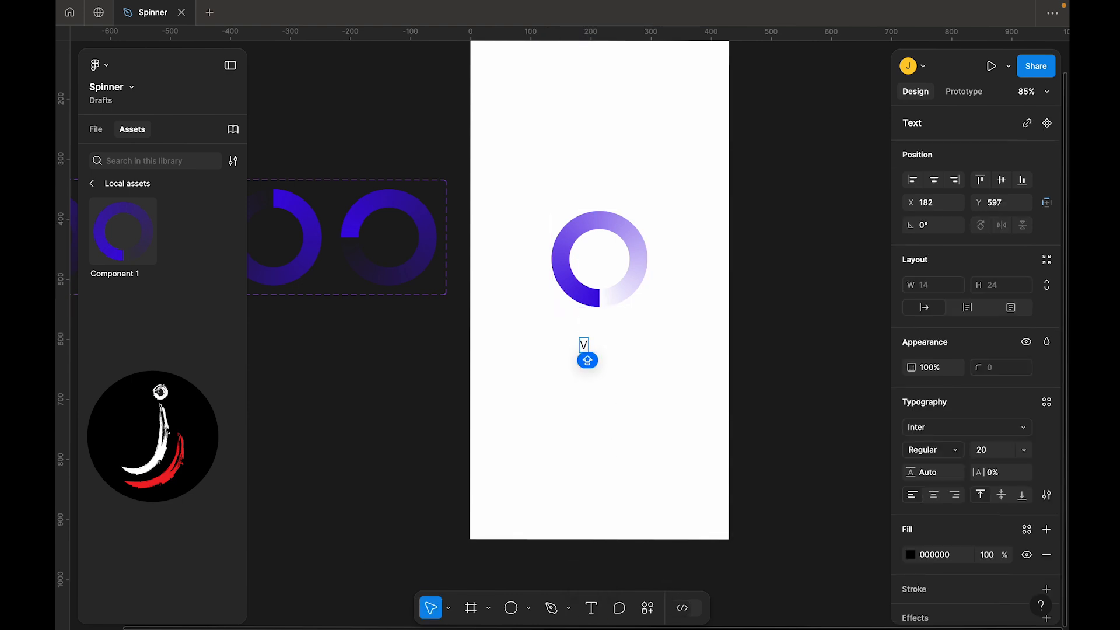
{"action": "type", "text": "ideo L"}
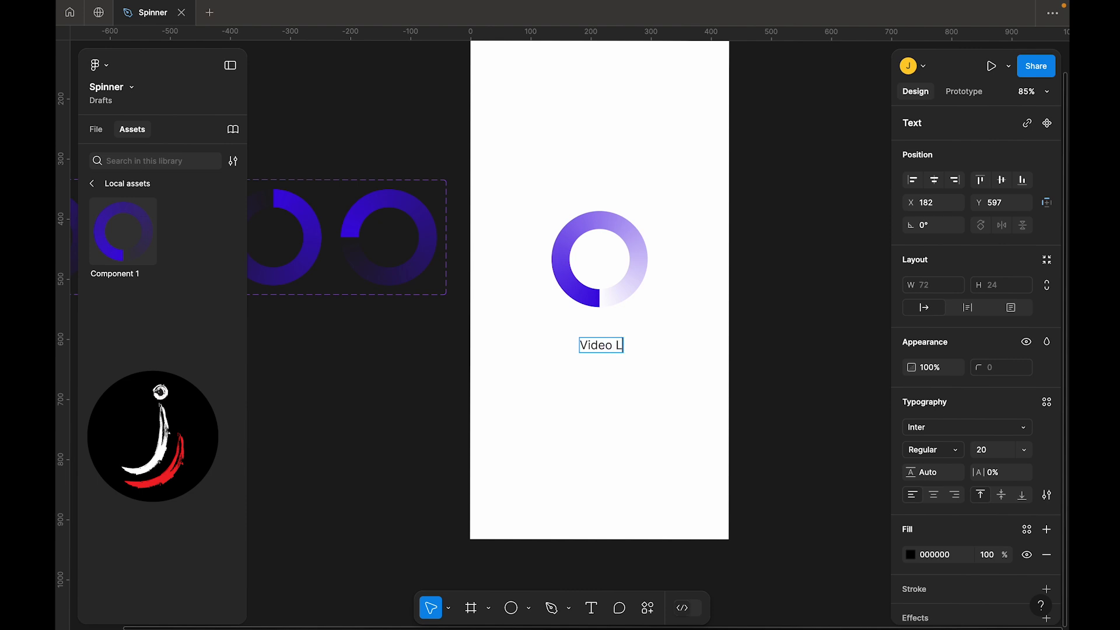
{"action": "type", "text": "oading..."}
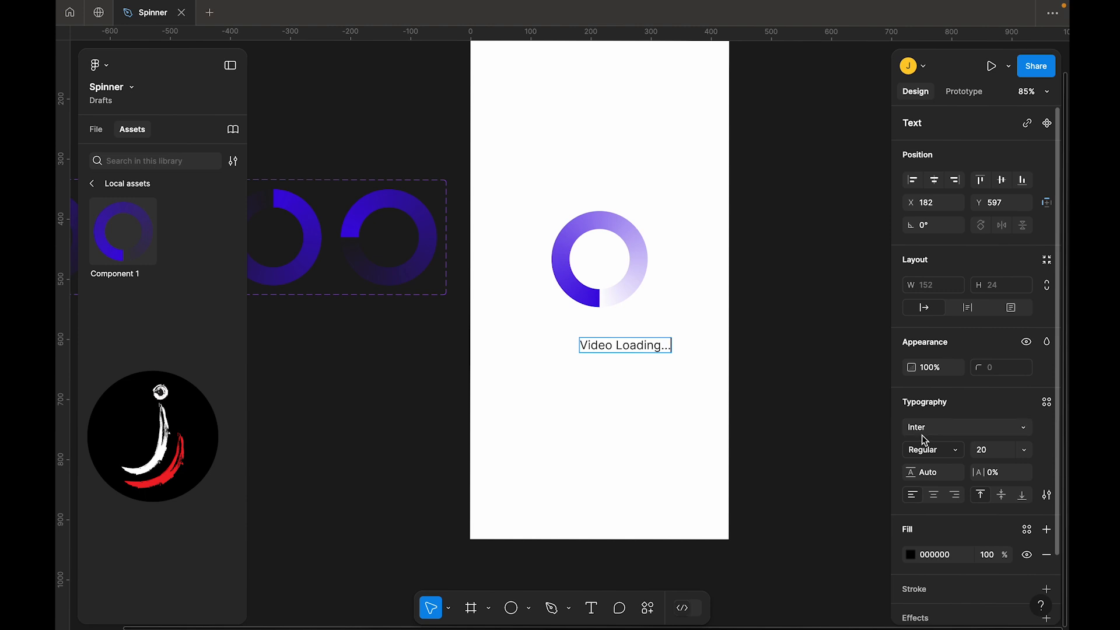
Set the label's font weight to Semi Bold
{"action": "left_click", "coordinate": [922, 454]}
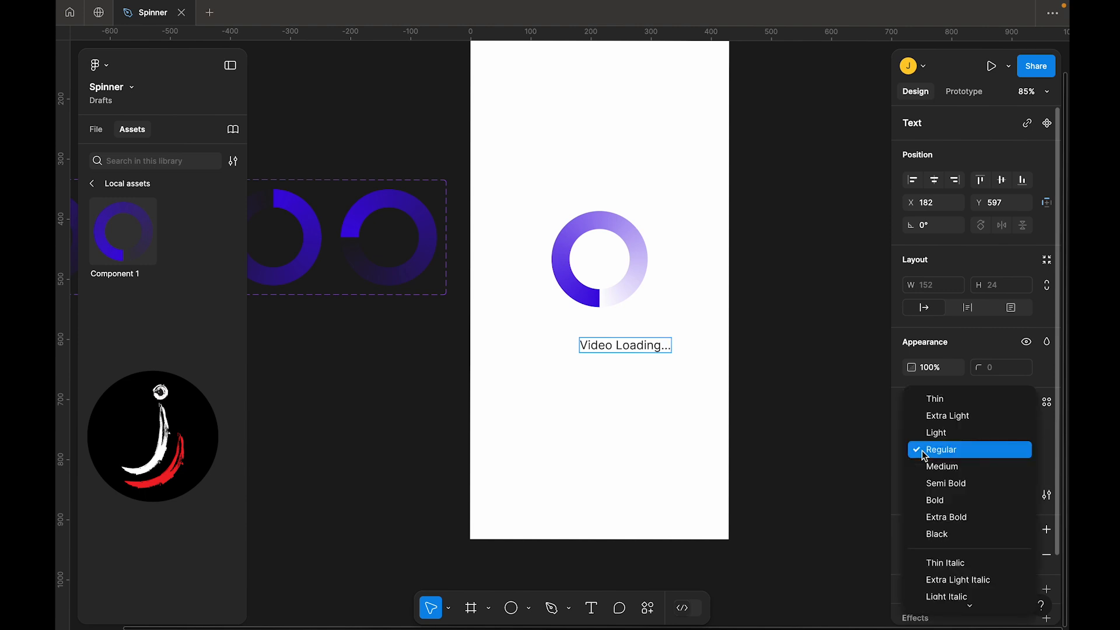
{"action": "left_click", "coordinate": [933, 483]}
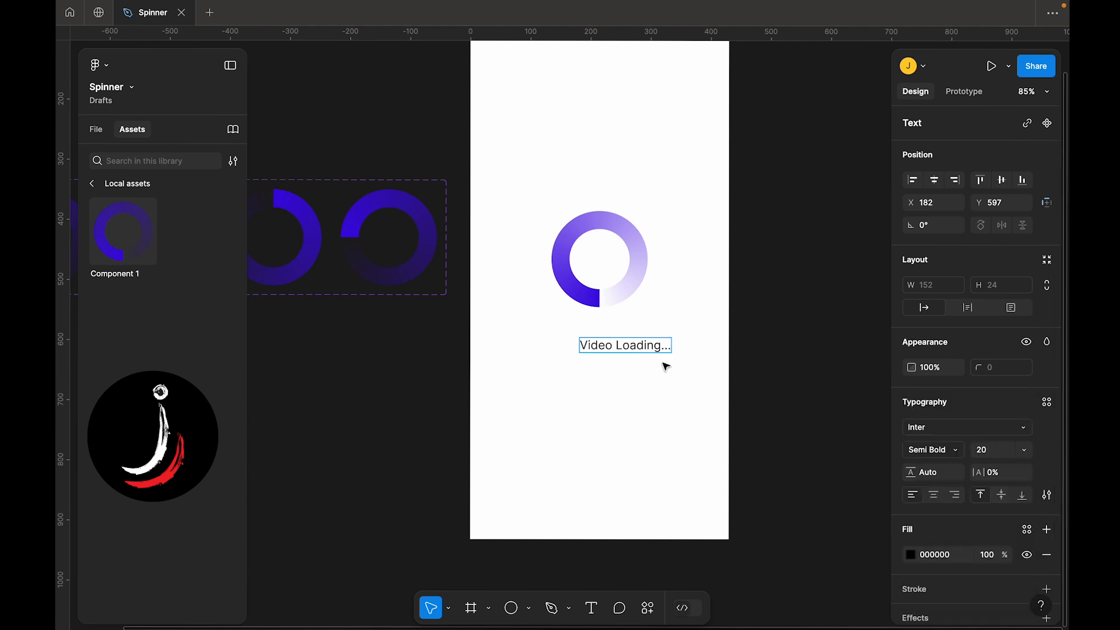
{"action": "triple_click", "coordinate": [647, 353]}
{"action": "left_click", "coordinate": [916, 451]}
{"action": "left_click", "coordinate": [935, 483]}
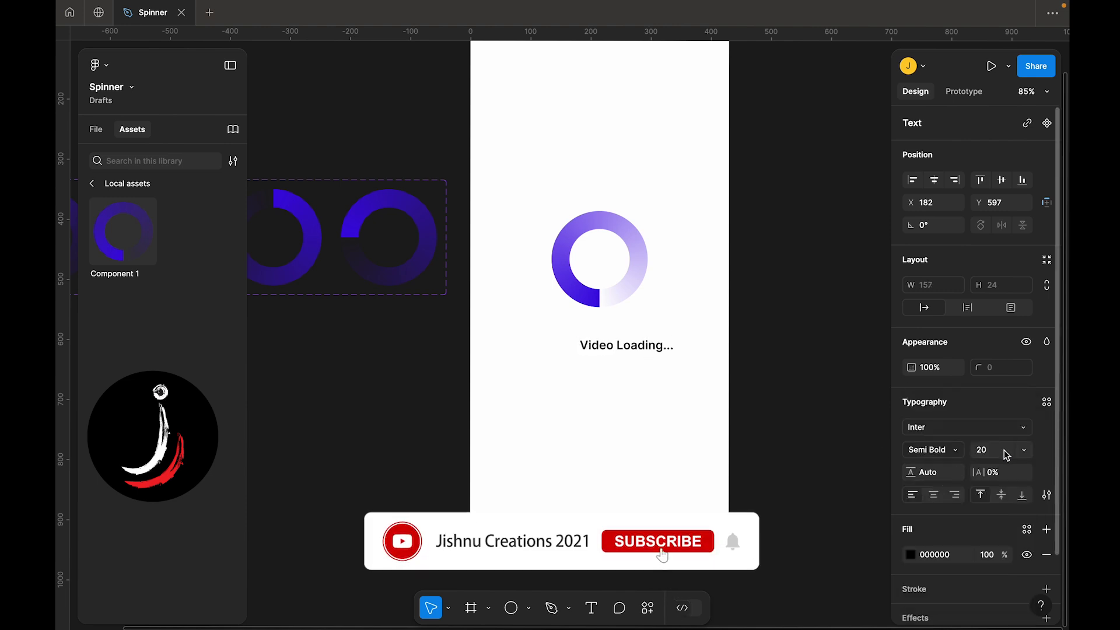
Move the label up so it sits just under the spinner
{"action": "left_click", "coordinate": [640, 366]}
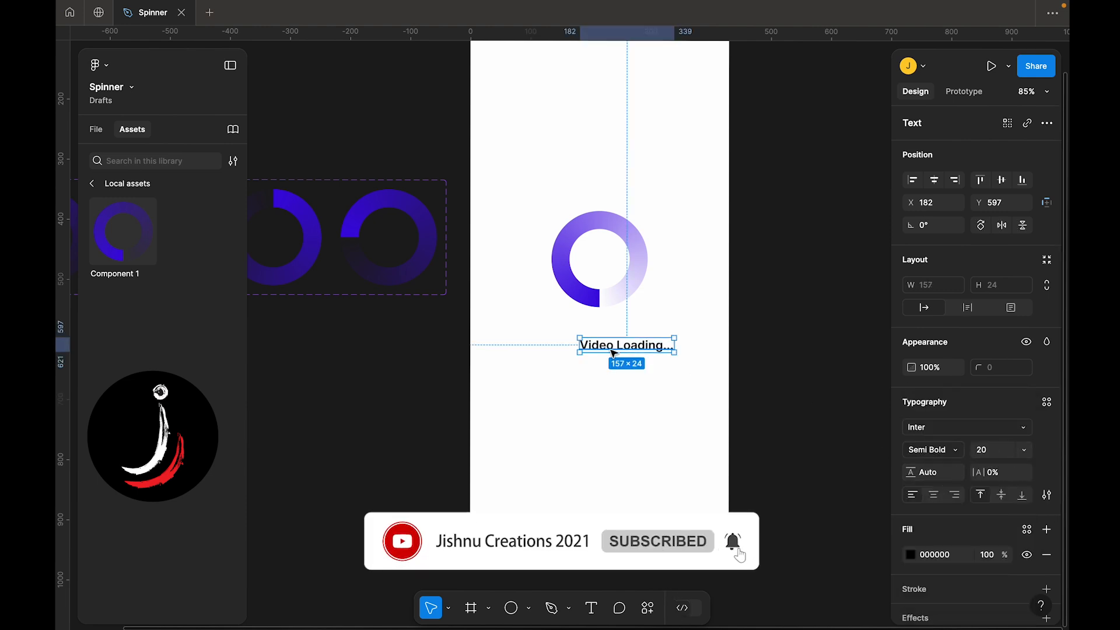
{"action": "left_click_drag", "start_coordinate": [602, 346], "coordinate": [602, 315]}
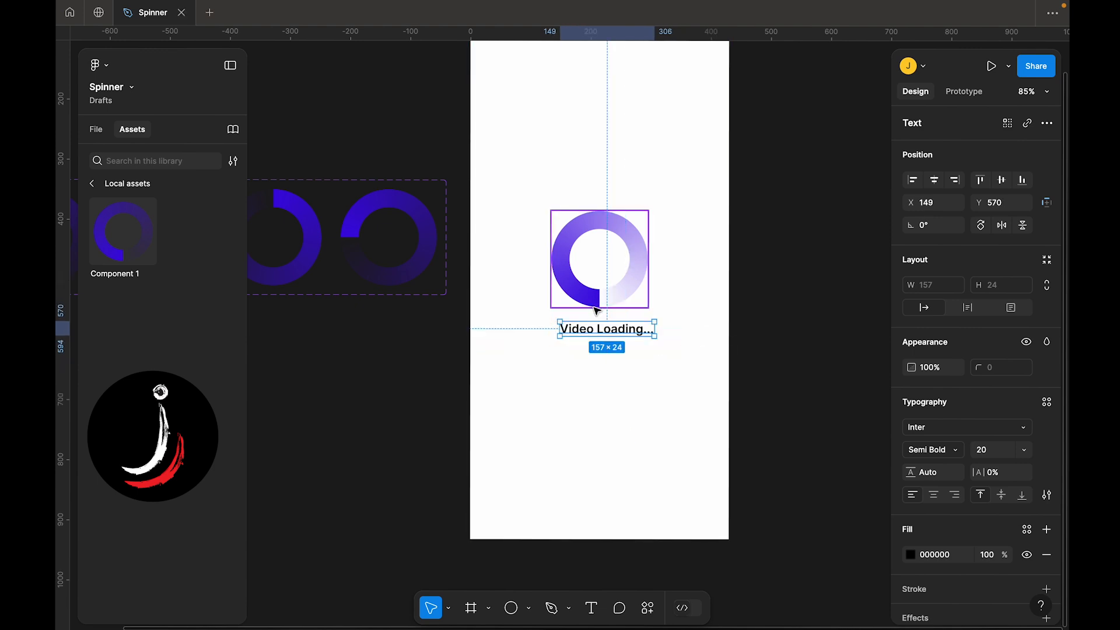
{"action": "left_click", "coordinate": [597, 376]}
Select the label and the spinner together and align their horizontal centres
{"action": "scroll", "coordinate": [597, 375], "scroll_direction": "down", "scroll_amount": 3}
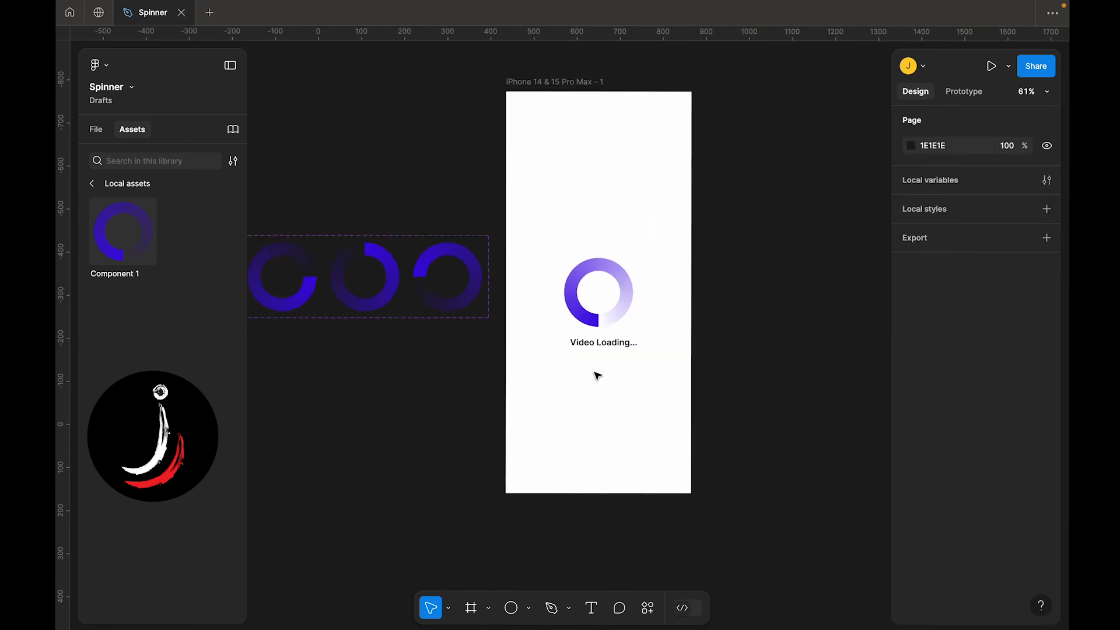
{"action": "left_click", "coordinate": [591, 343]}
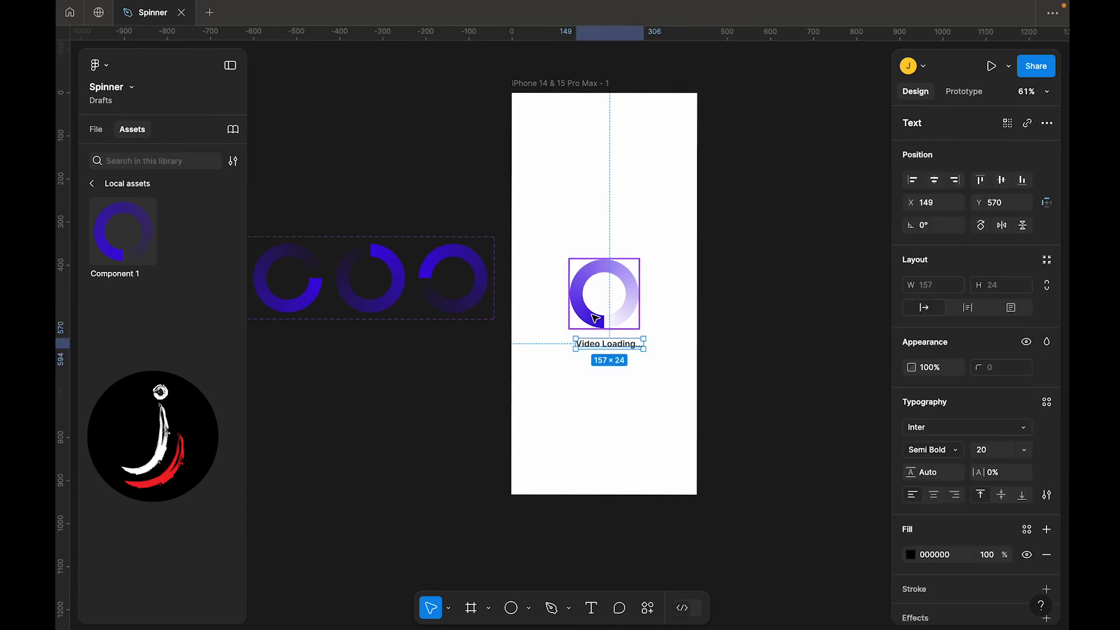
{"action": "left_click", "coordinate": [589, 320], "text": "shift"}
{"action": "left_click", "coordinate": [936, 208]}
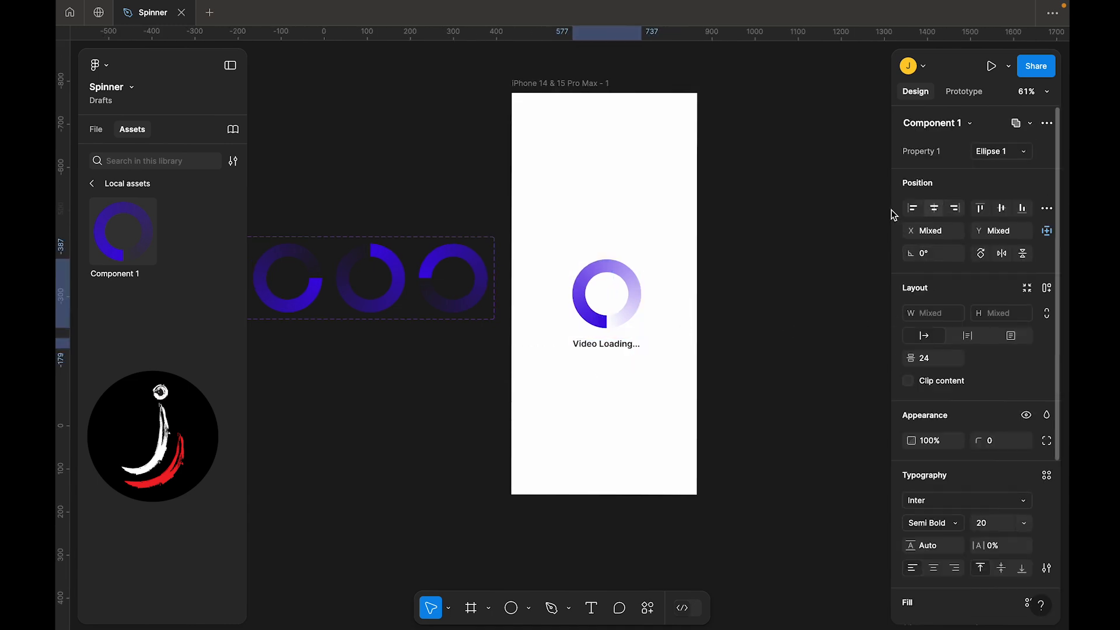
Select the phone frame and start the prototype preview
{"action": "scroll", "coordinate": [582, 425], "scroll_direction": "up", "scroll_amount": 1}
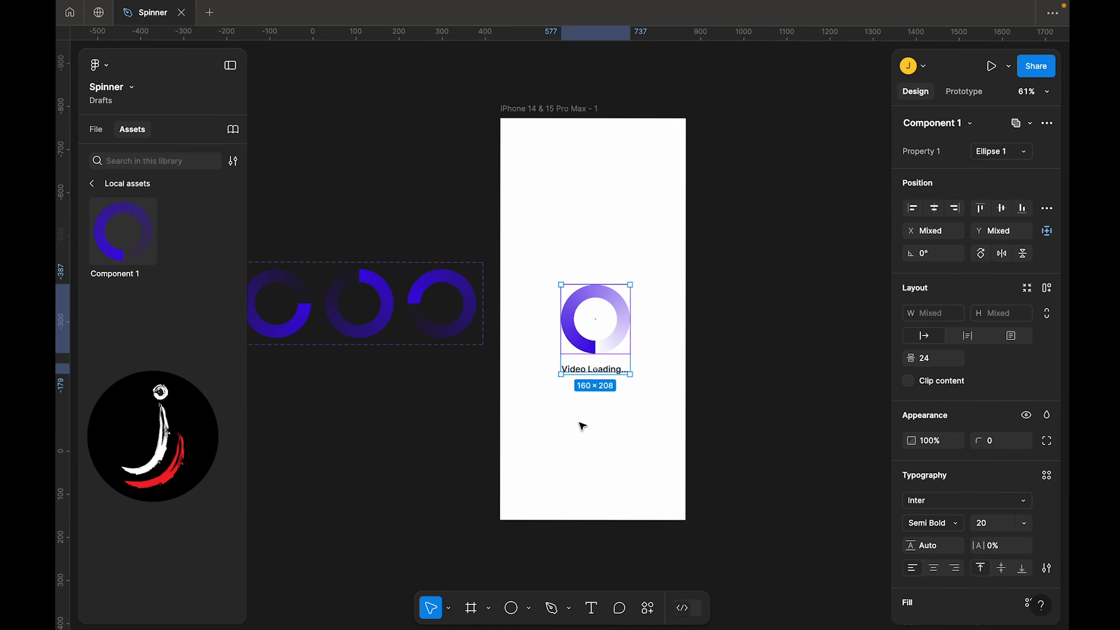
{"action": "left_click", "coordinate": [517, 108]}
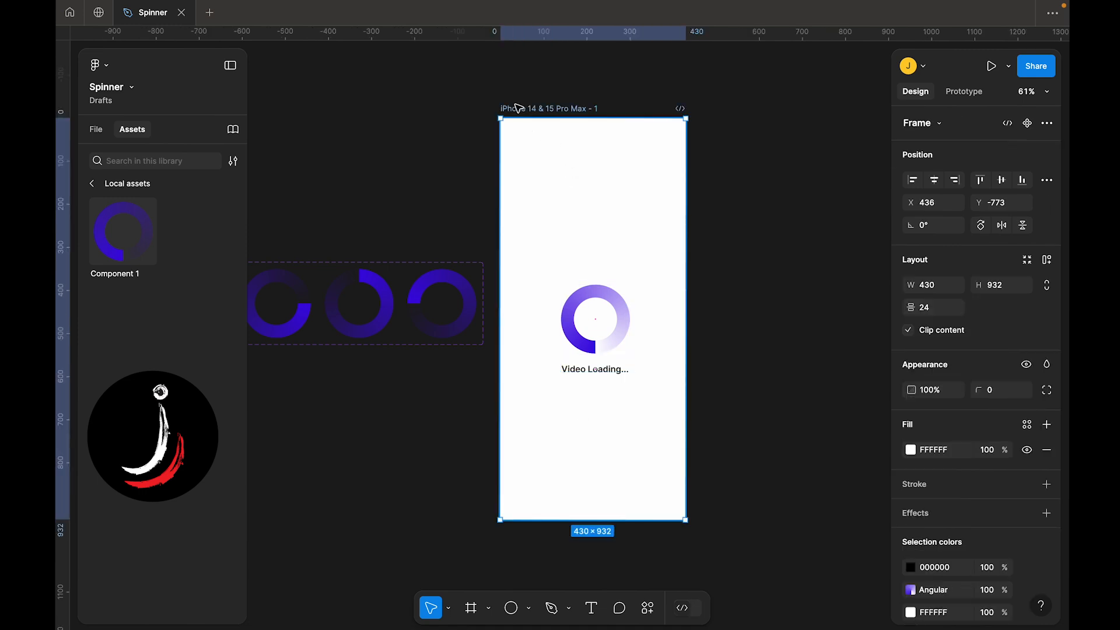
{"action": "left_click", "coordinate": [989, 66]}
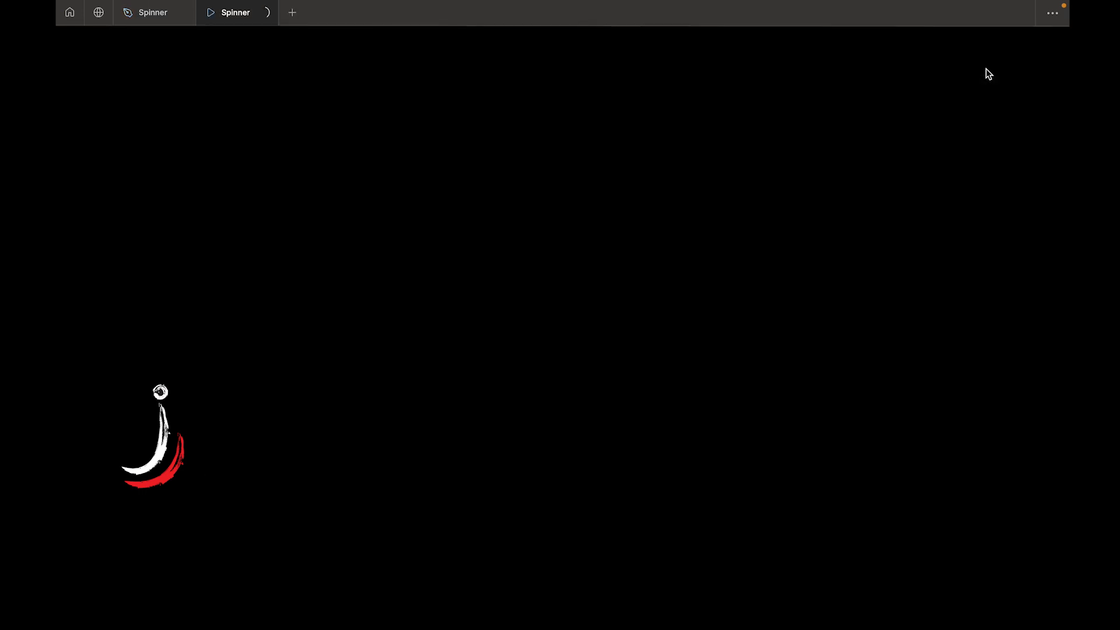